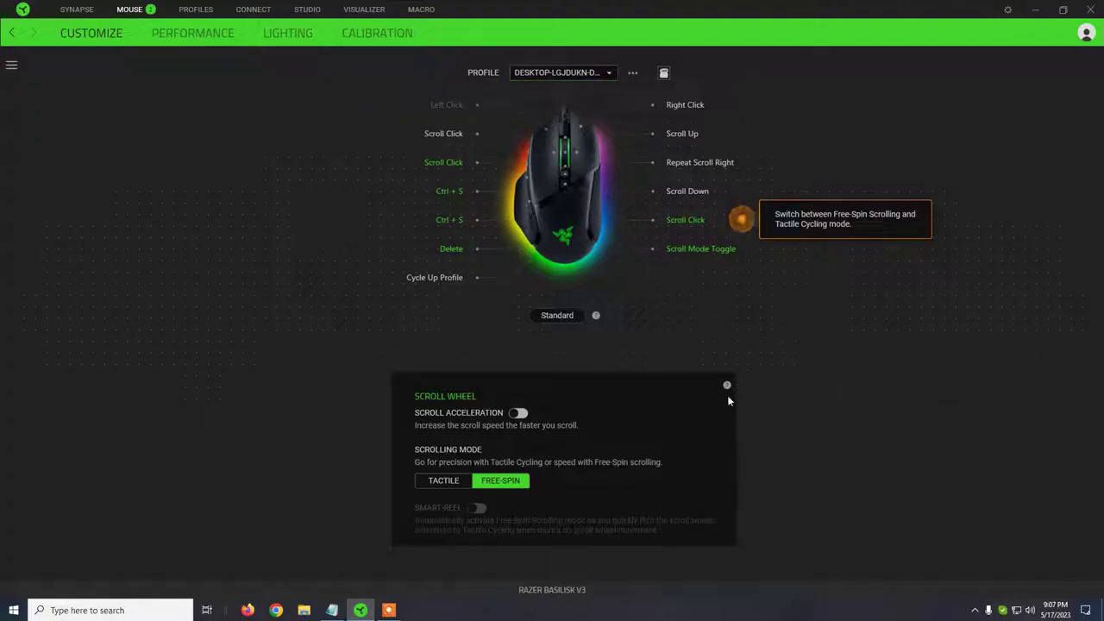
- Open the Razer Basilisk V3 settings and review the mouse function assigned to the upper button below the scroll wheel
mouse_move(724, 386)
mouse_move(455, 136)
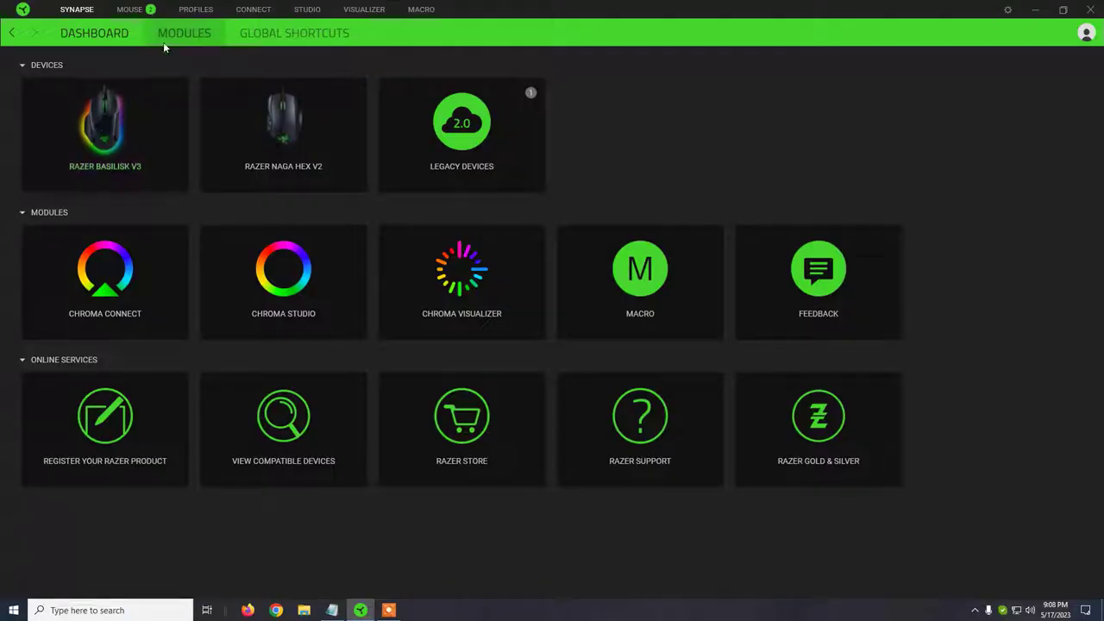
left_click(100, 126)
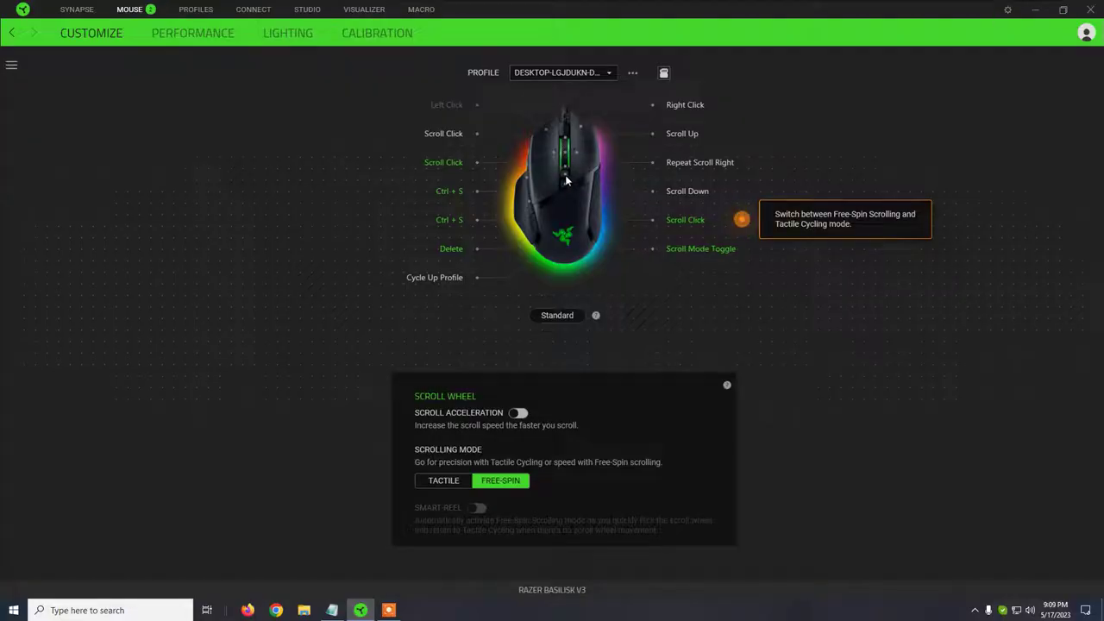
left_click(685, 220)
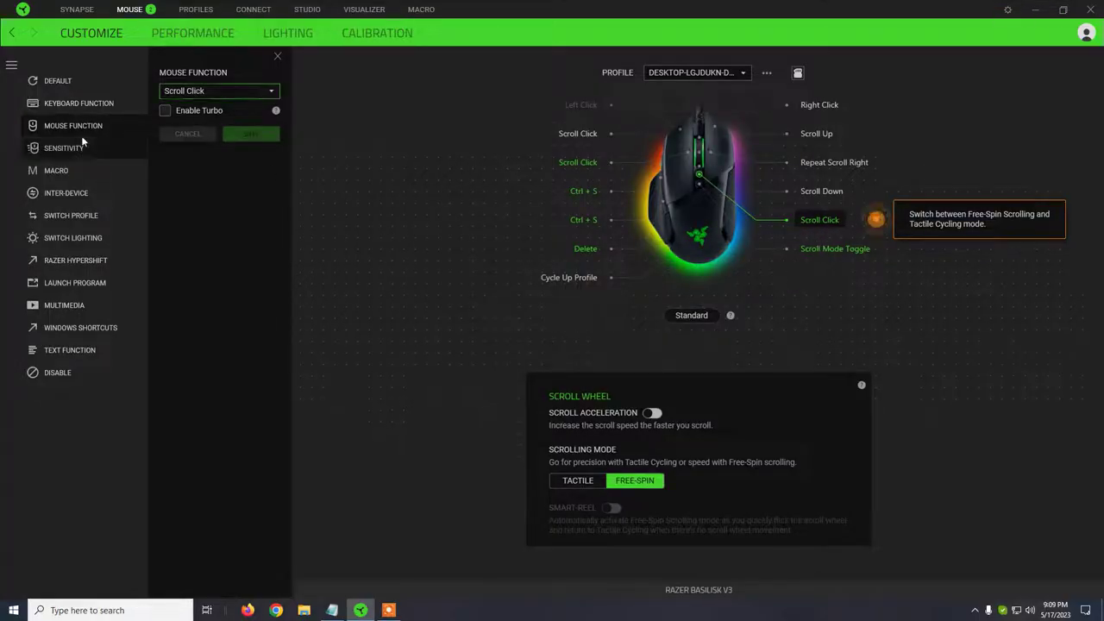
left_click(215, 90)
left_click(214, 90)
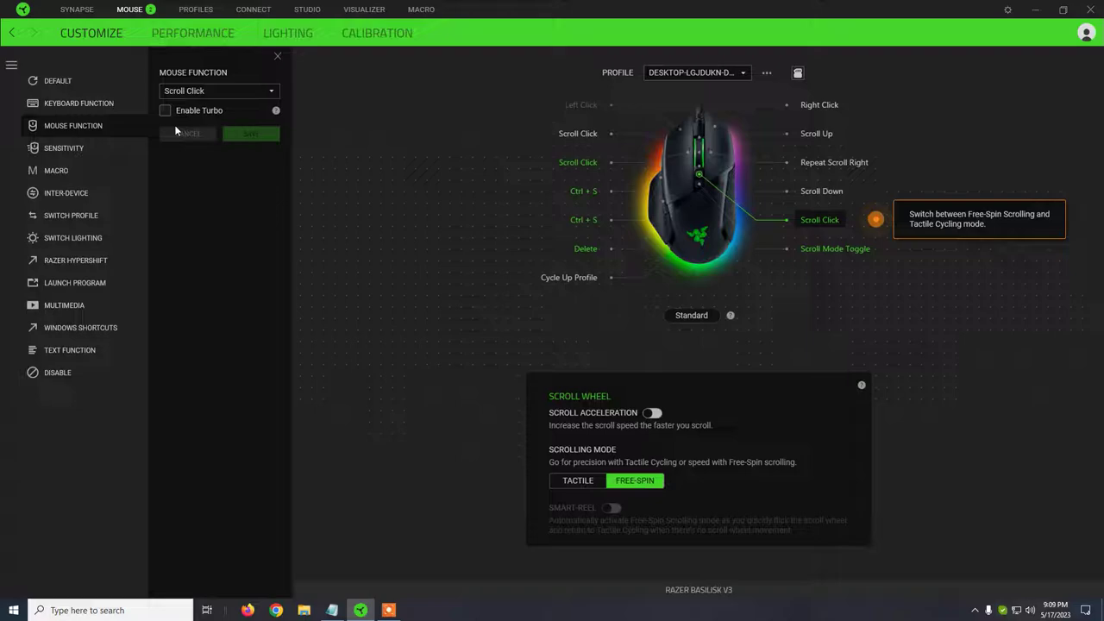
left_click(275, 57)
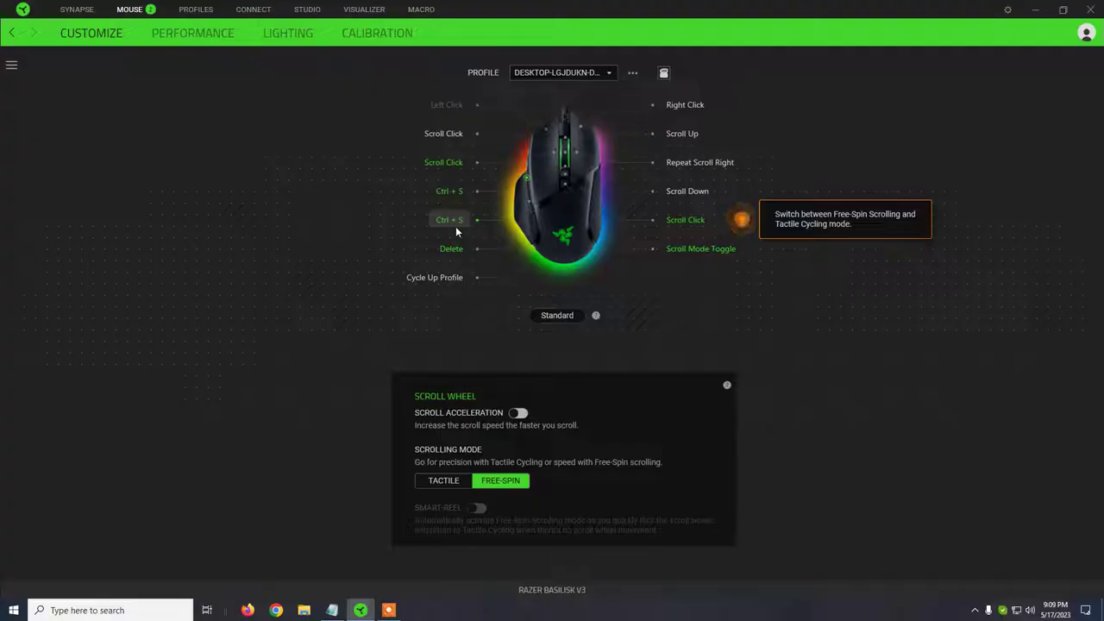
- Review the keyboard function assignments of the Delete side button and the Ctrl + S side button listed above it
left_click(448, 249)
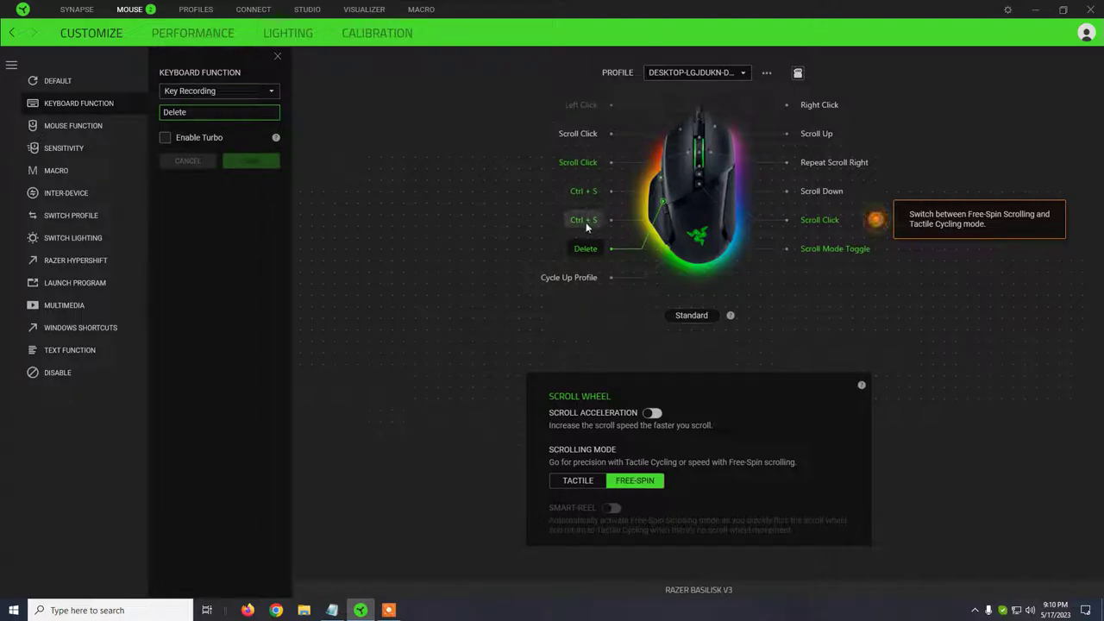
left_click(586, 221)
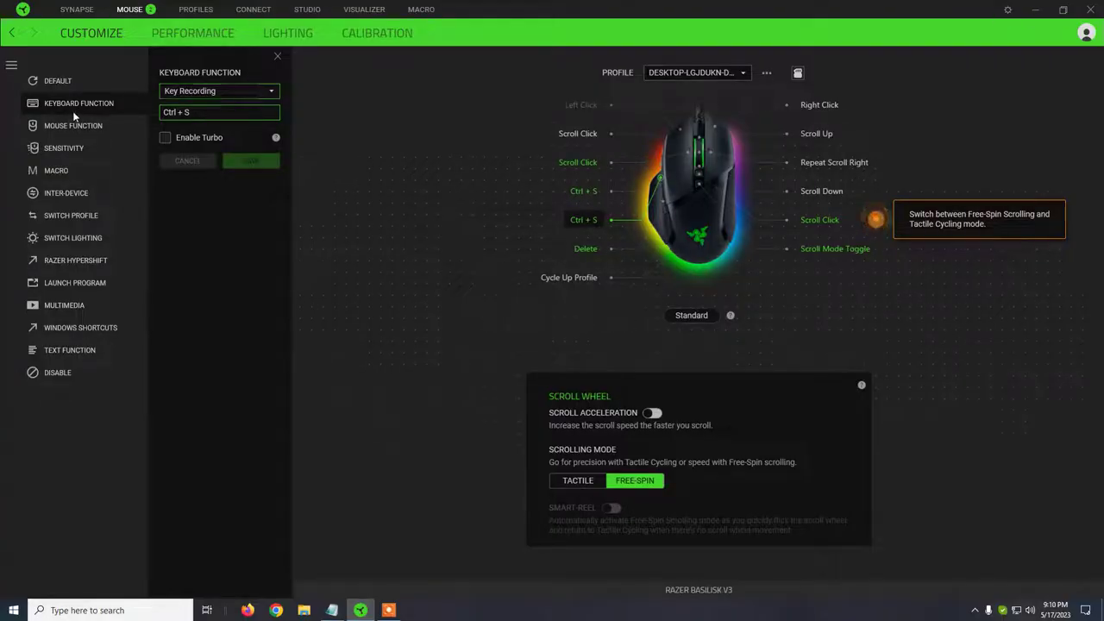
left_click(209, 91)
left_click(219, 109)
left_click(277, 58)
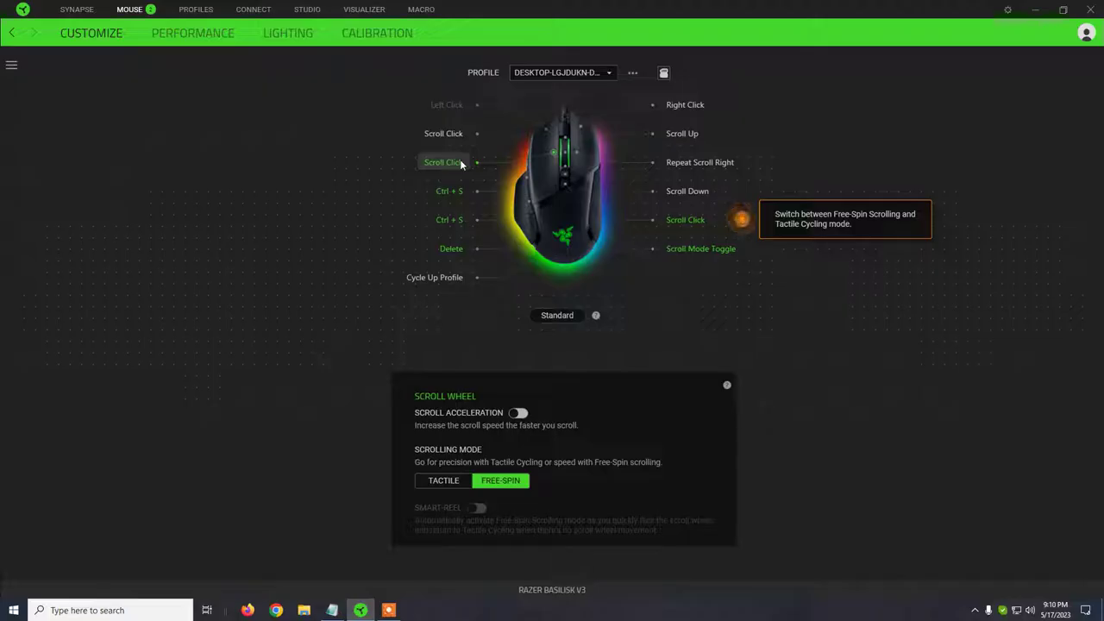
- View the Razer Naga Hex V2 button assignments and return to the Razer Basilisk V3 settings
left_click(76, 9)
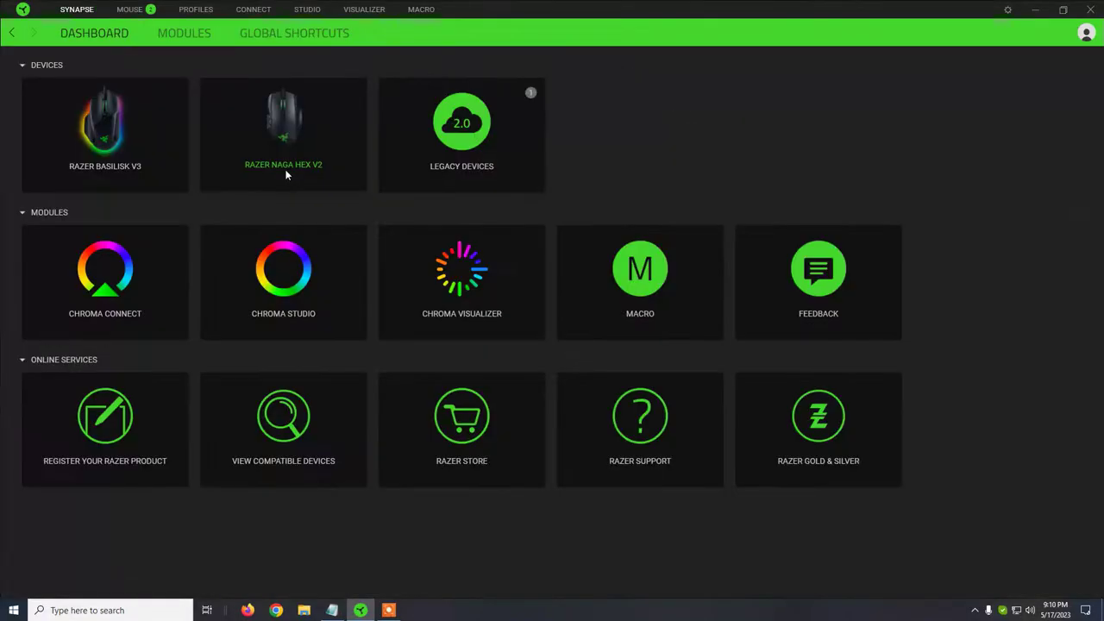
left_click(292, 116)
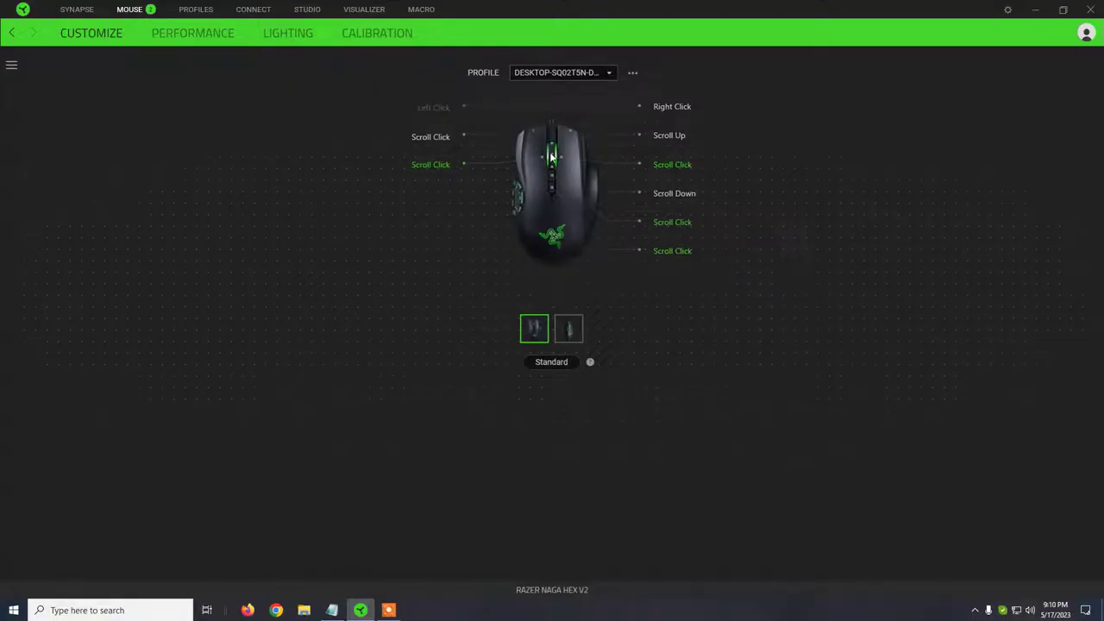
left_click(77, 10)
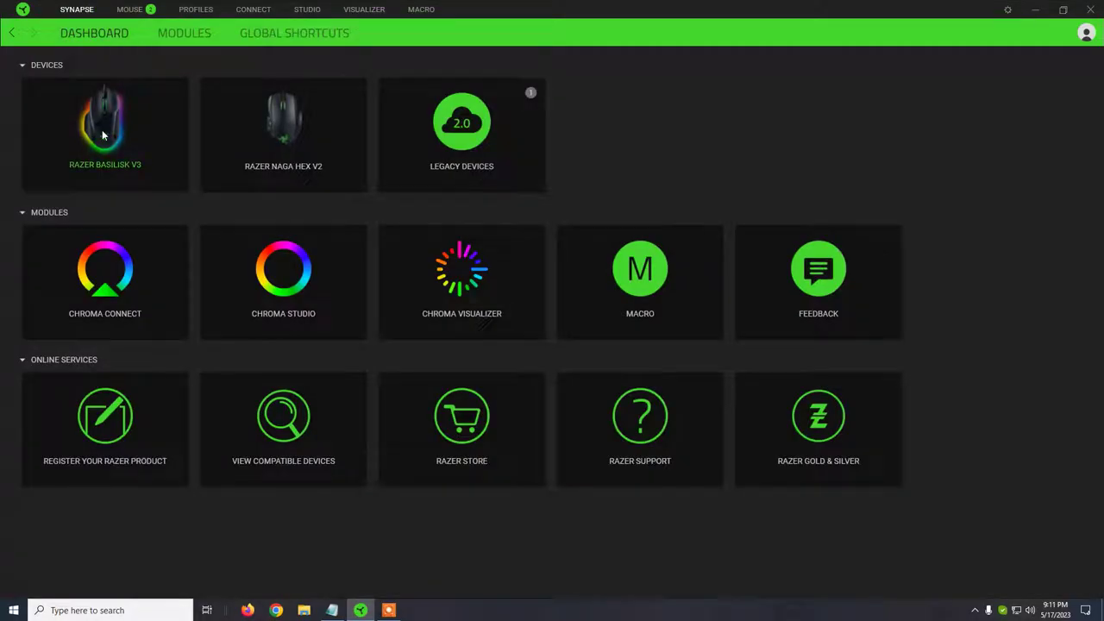
left_click(102, 138)
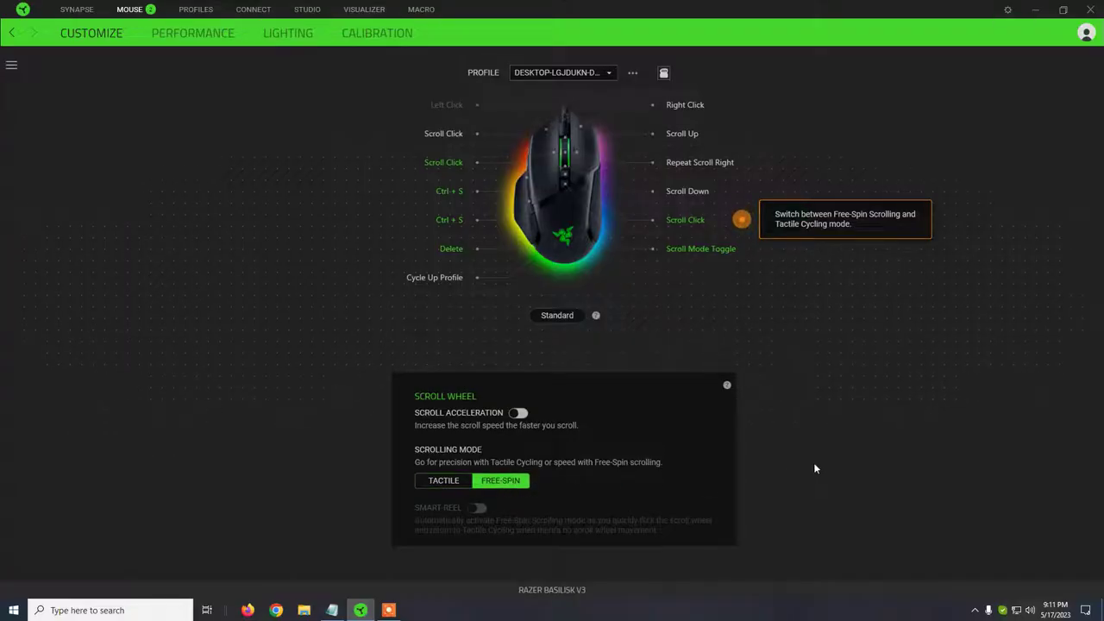
- Try the Tactile scrolling mode against Free-Spin, ending on Free-Spin, and switch scroll acceleration on and back off
left_click(449, 482)
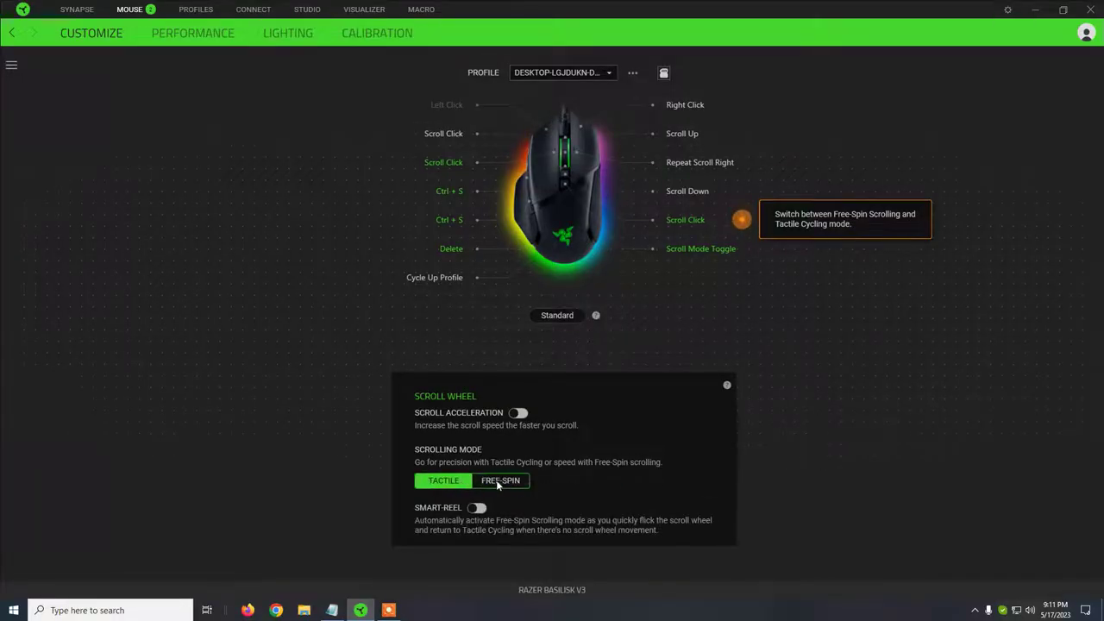
left_click(439, 483)
left_click(502, 481)
left_click(444, 480)
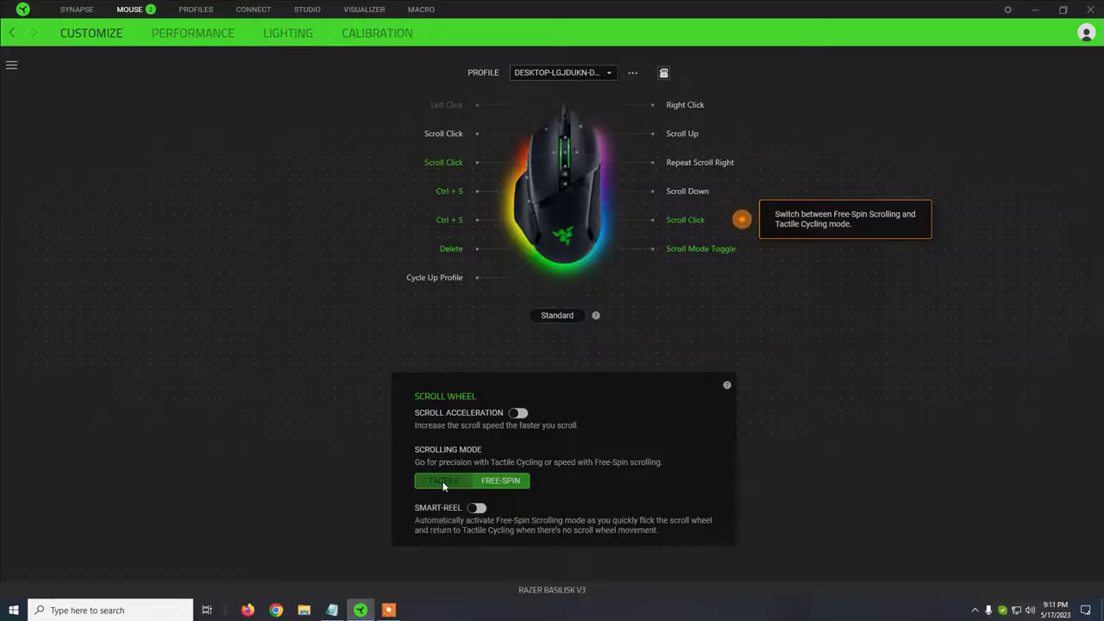
left_click(494, 480)
left_click(444, 480)
left_click(495, 481)
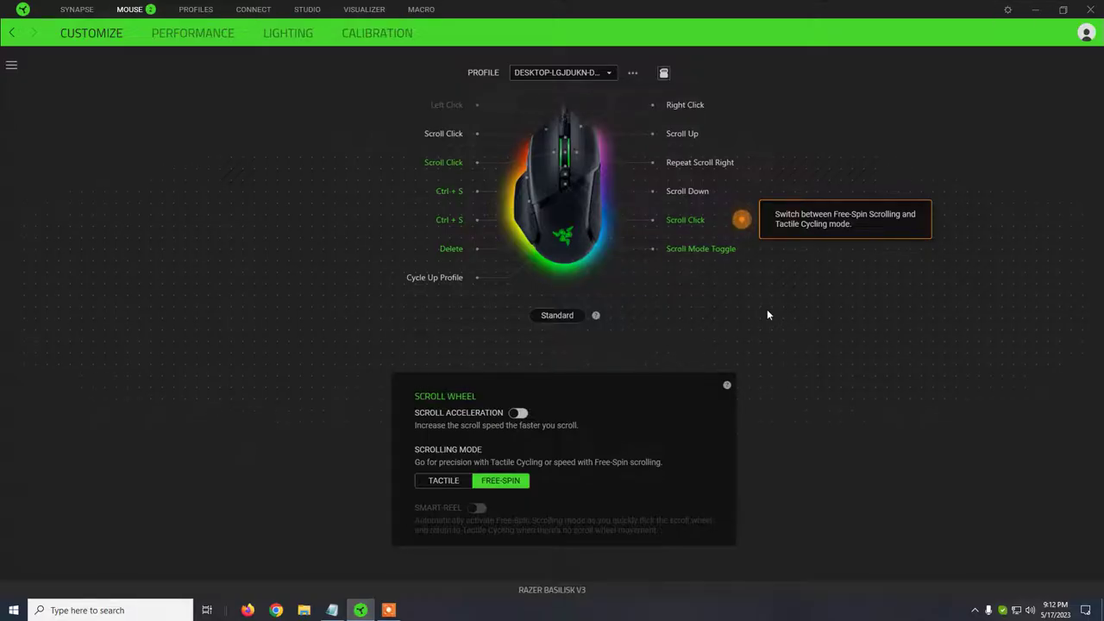
left_click(518, 413)
left_click(517, 413)
- Compare the sensitivity and polling rate settings of the Razer Basilisk V3 and the Razer Naga Hex V2
left_click(194, 33)
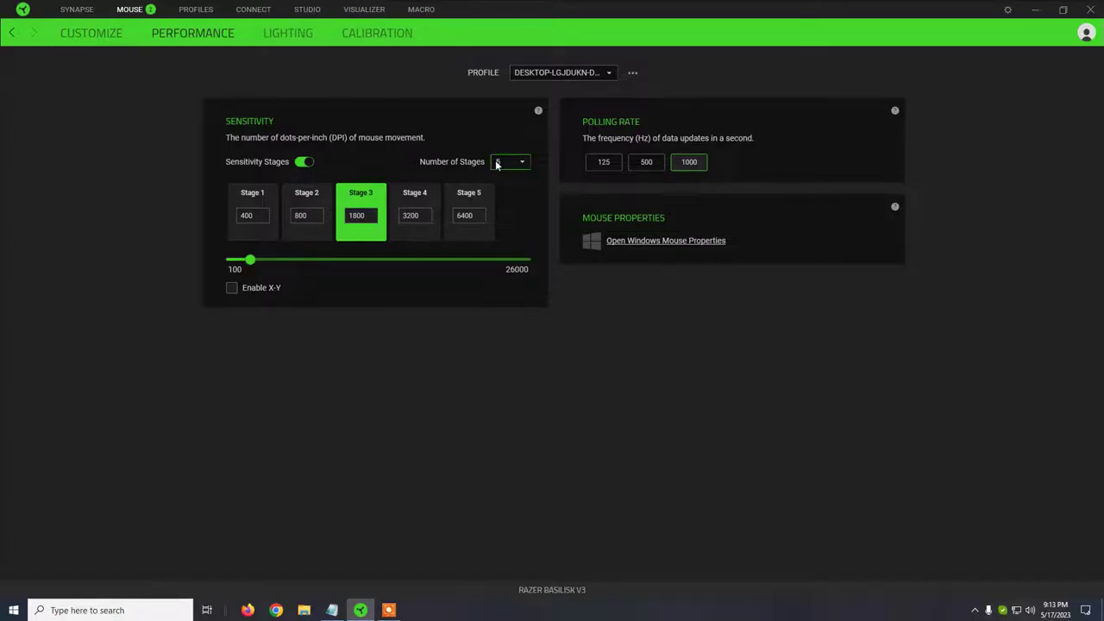
left_click(79, 11)
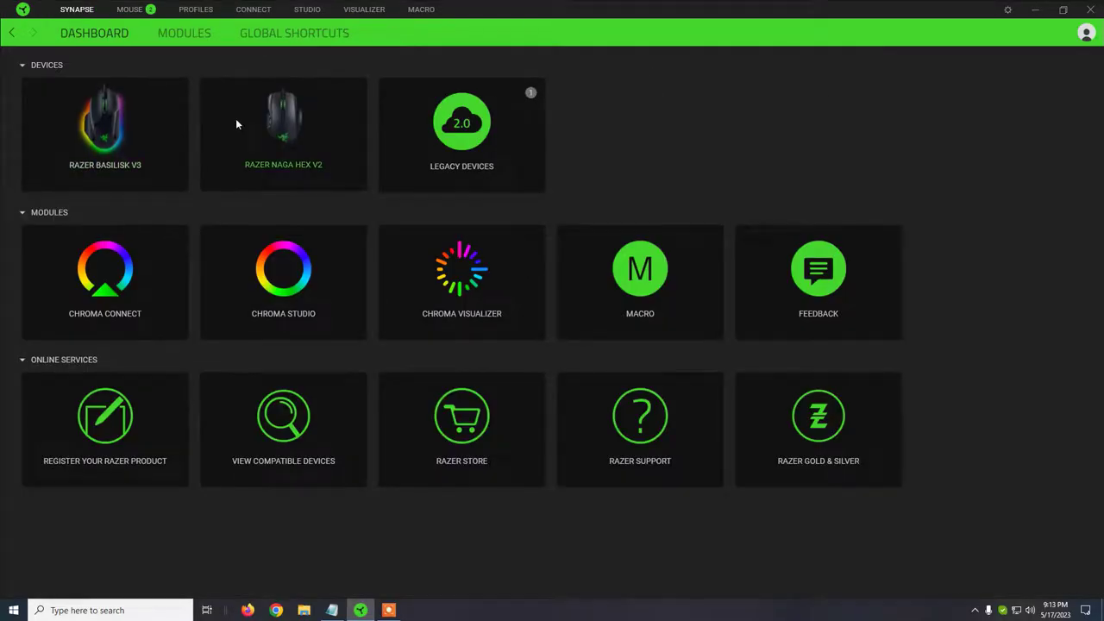
left_click(241, 120)
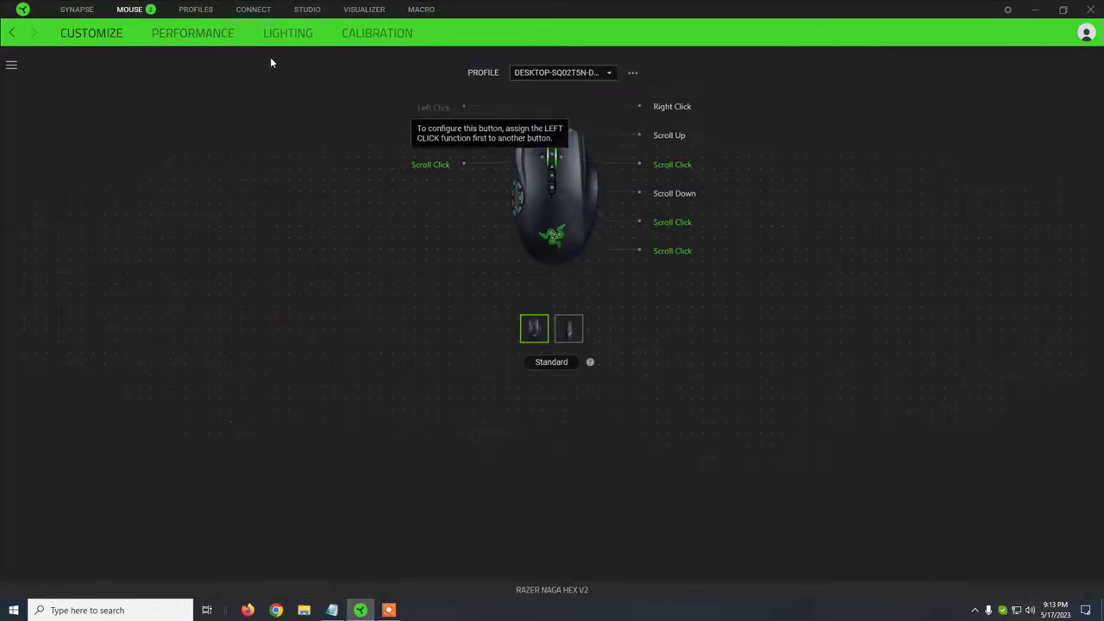
left_click(230, 43)
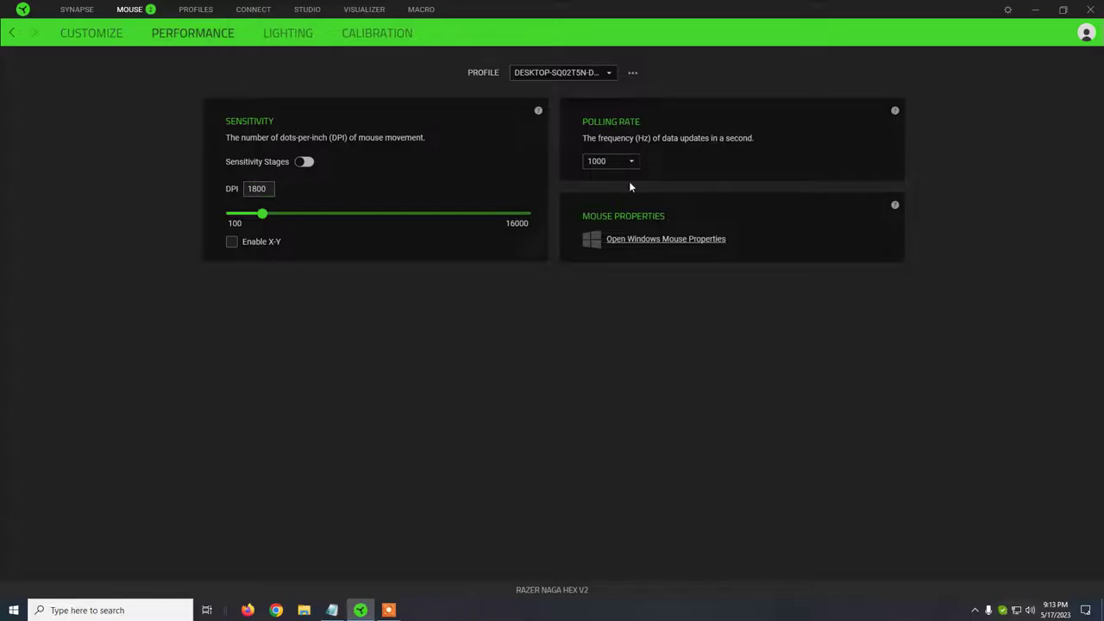
left_click(94, 34)
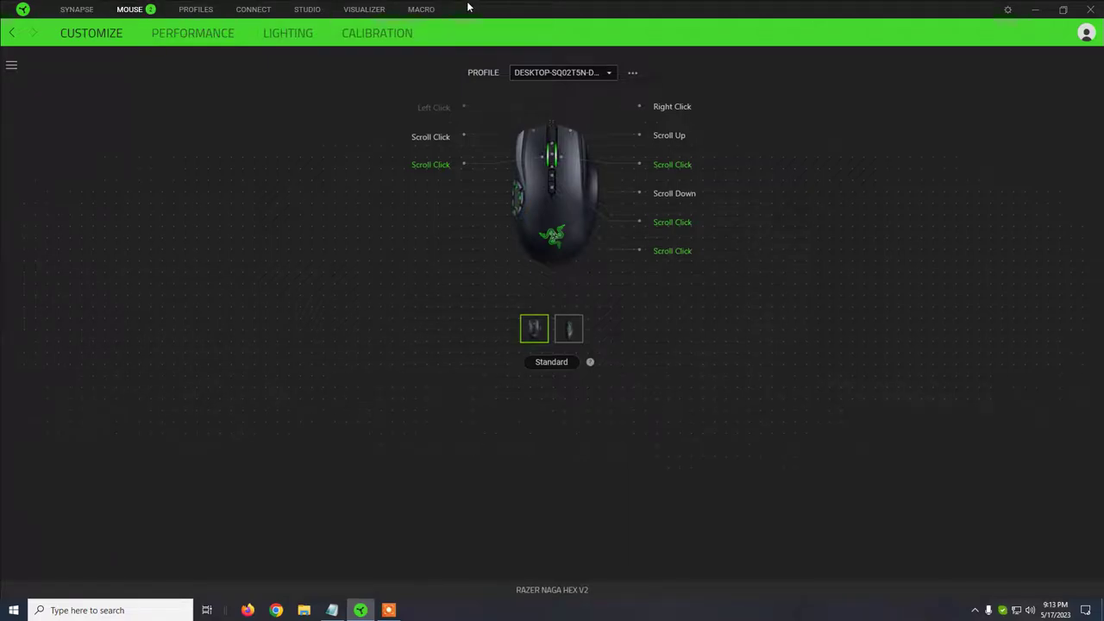
- Review the performance, lighting and calibration settings of the Razer Basilisk V3, including the explanation of Asymmetric Cut-off
left_click(79, 11)
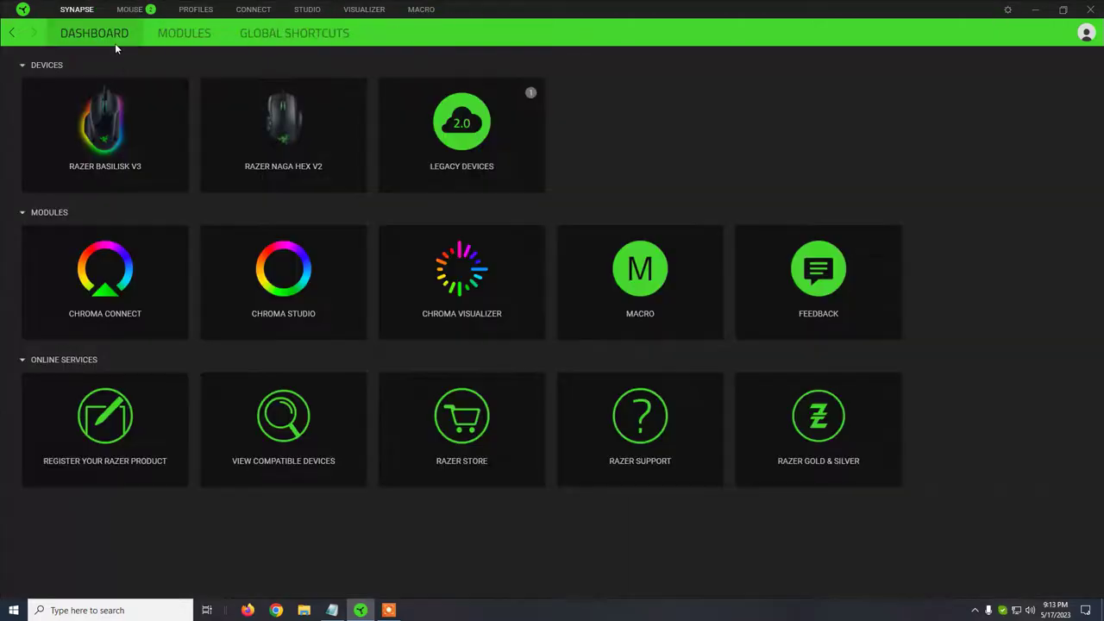
left_click(111, 115)
left_click(182, 37)
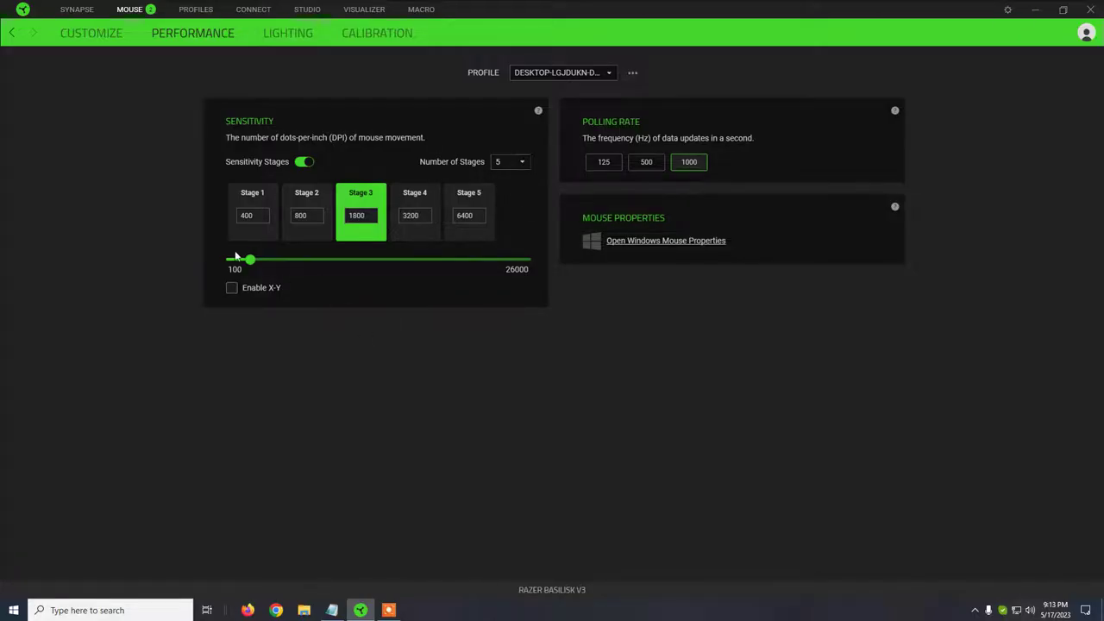
left_click(278, 35)
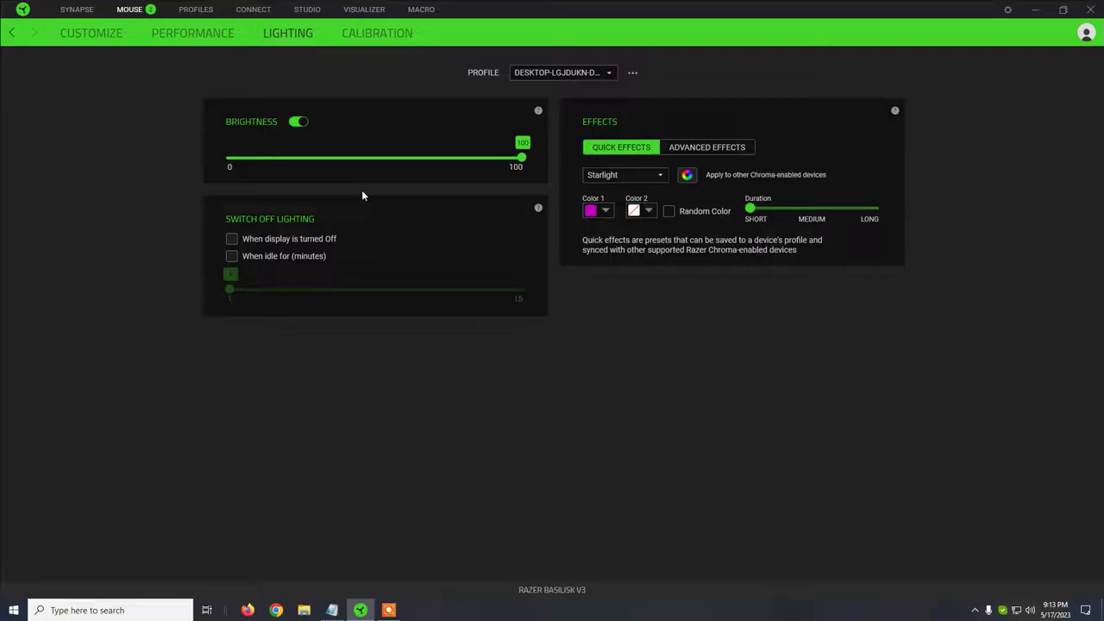
left_click(377, 33)
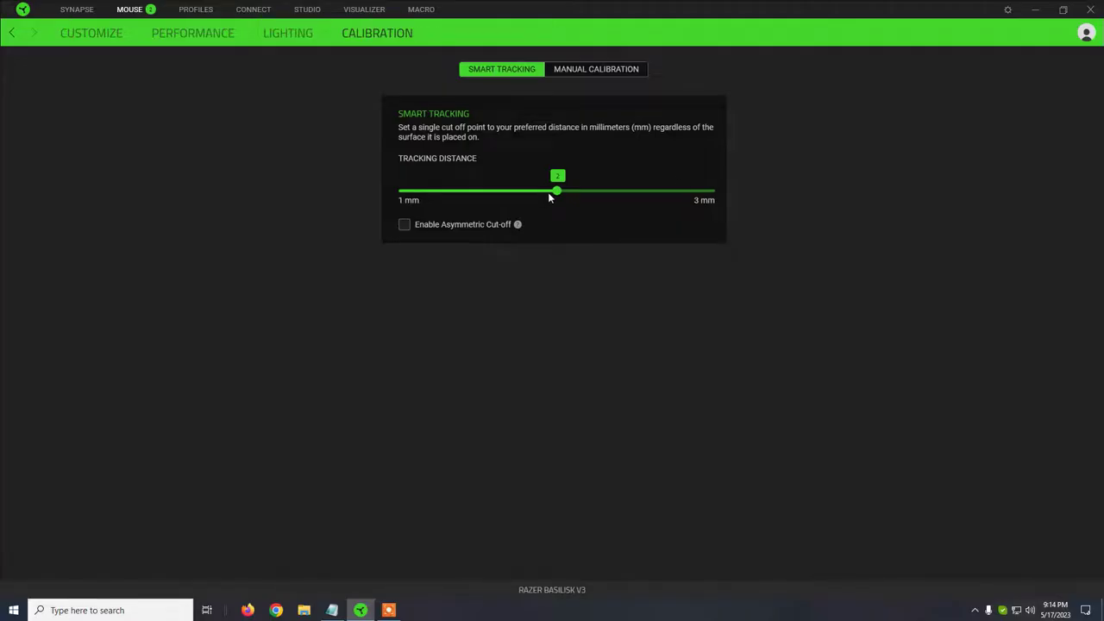
mouse_move(518, 225)
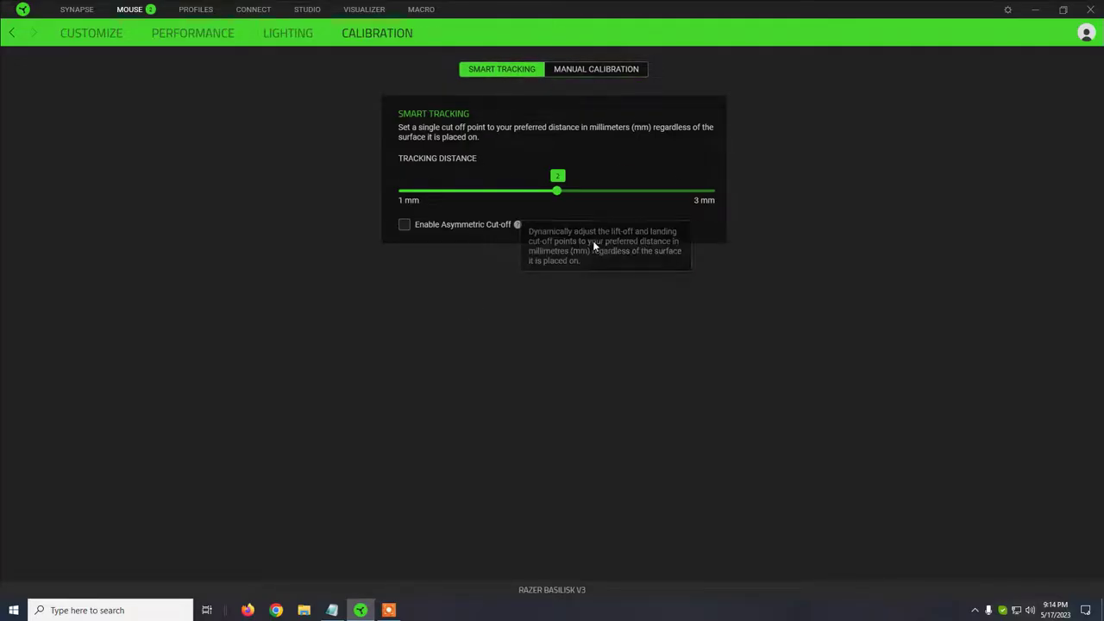
- Choose magenta as Color 1 of the Basilisk V3's Starlight lighting effect
left_click(296, 32)
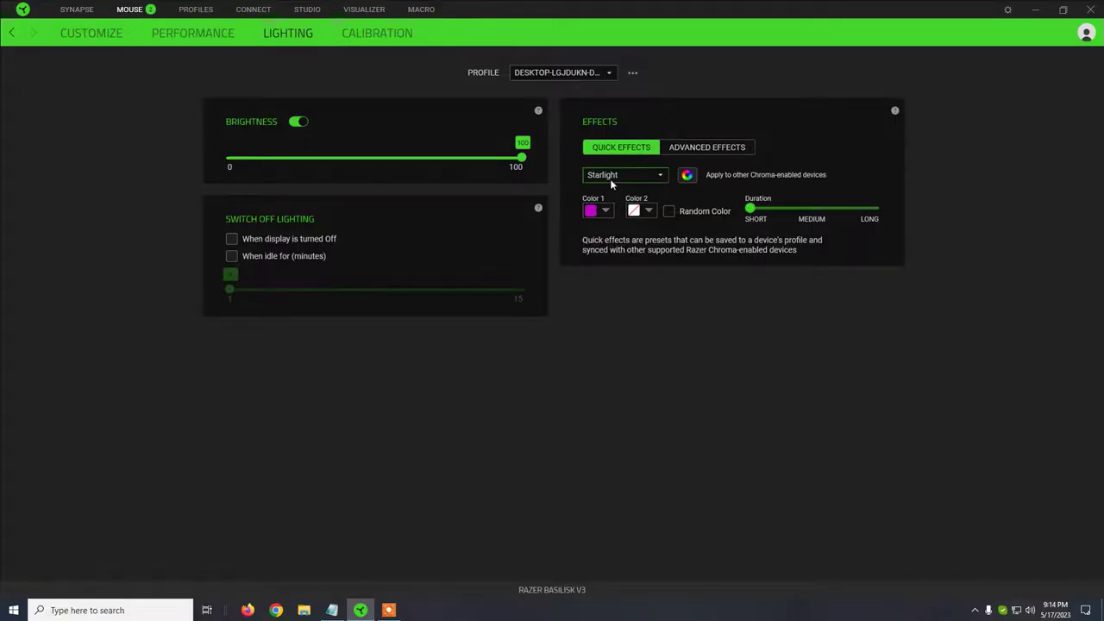
left_click(606, 212)
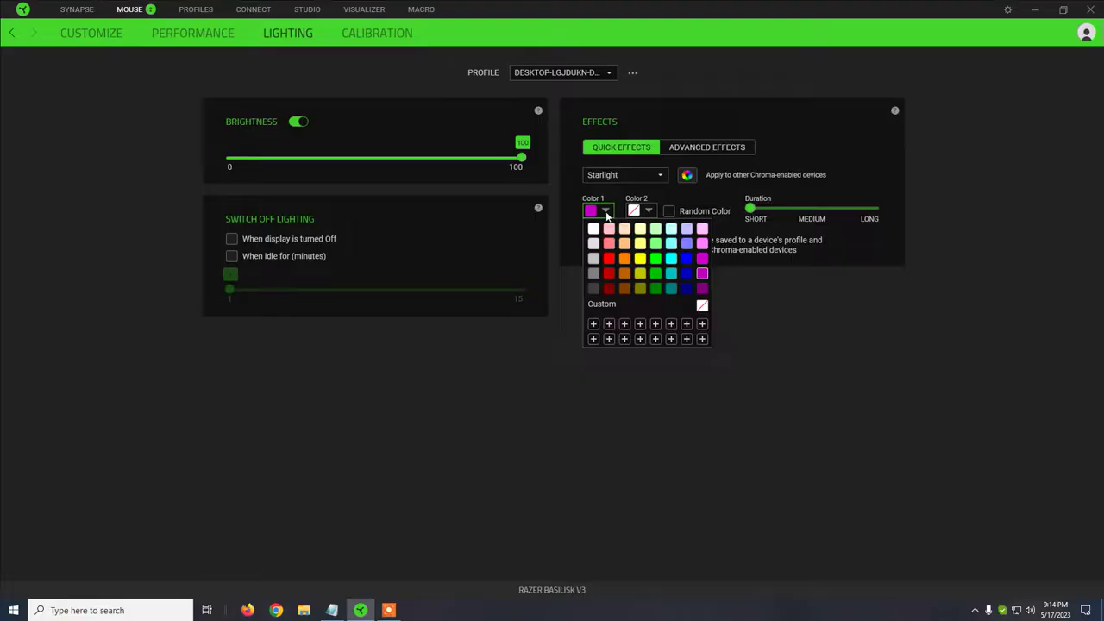
left_click(699, 281)
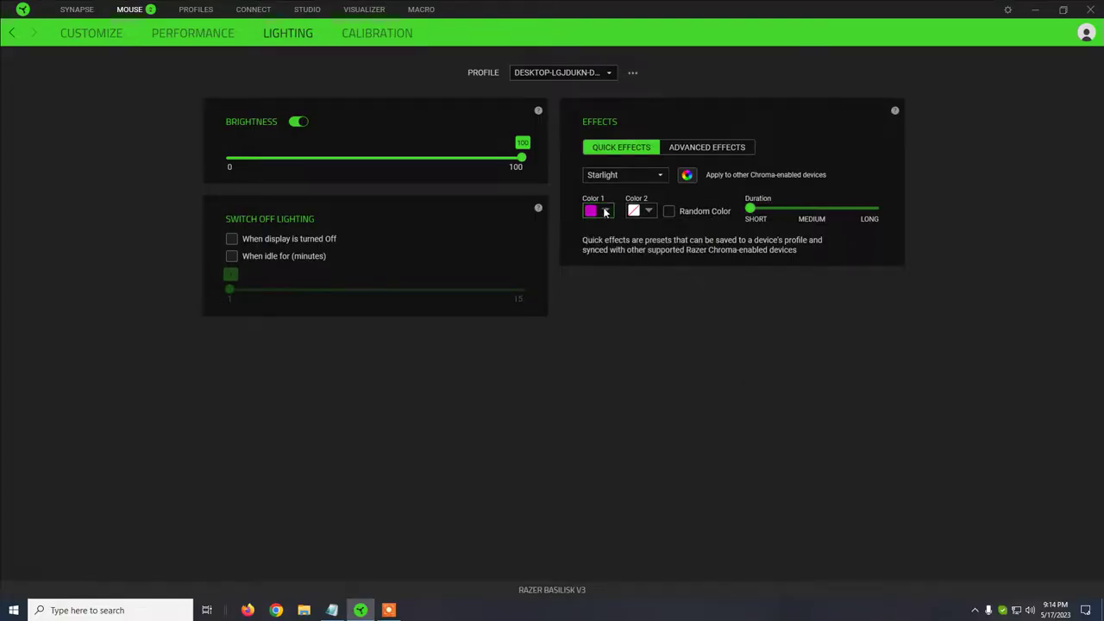
left_click(606, 211)
left_click(704, 276)
- Try the Breathing, Fire and Reactive quick lighting effects in turn and finish with Spectrum Cycling
left_click(644, 177)
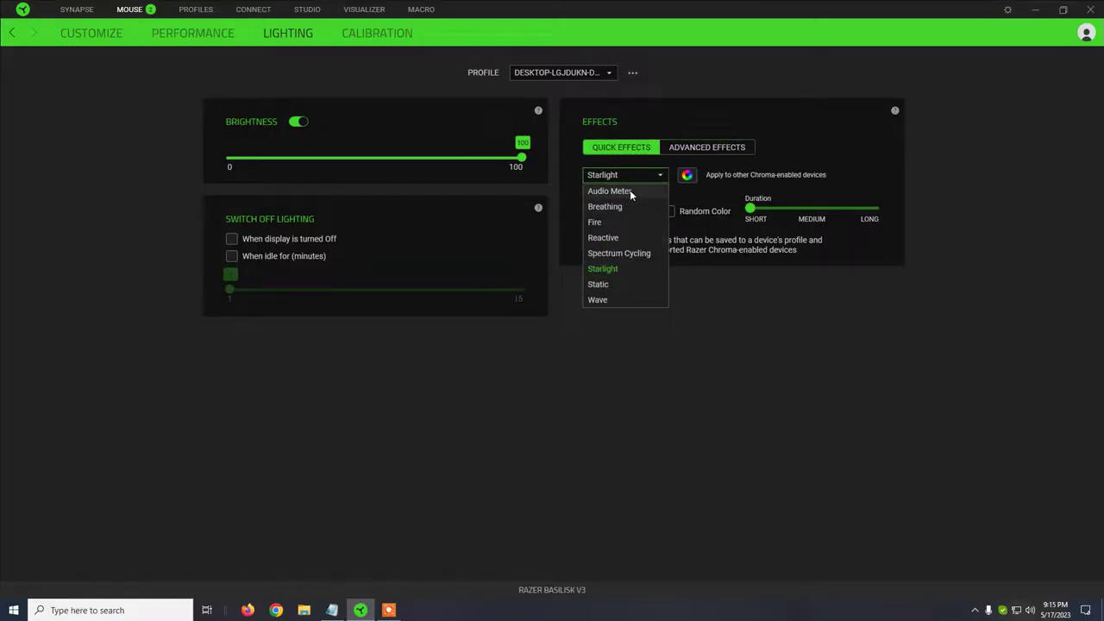
left_click(631, 207)
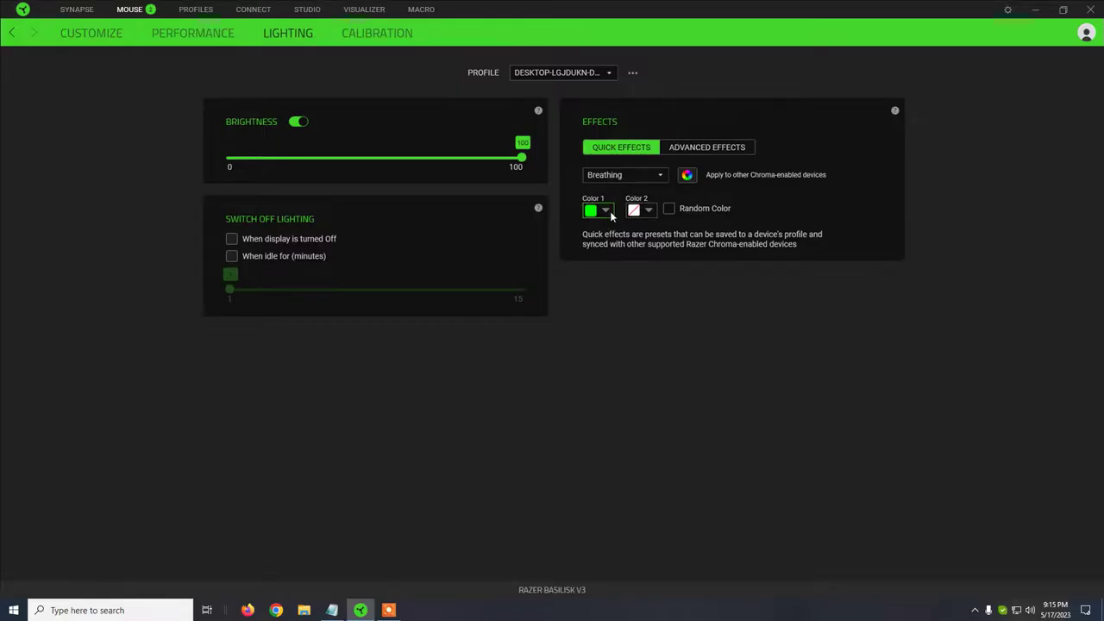
left_click(605, 175)
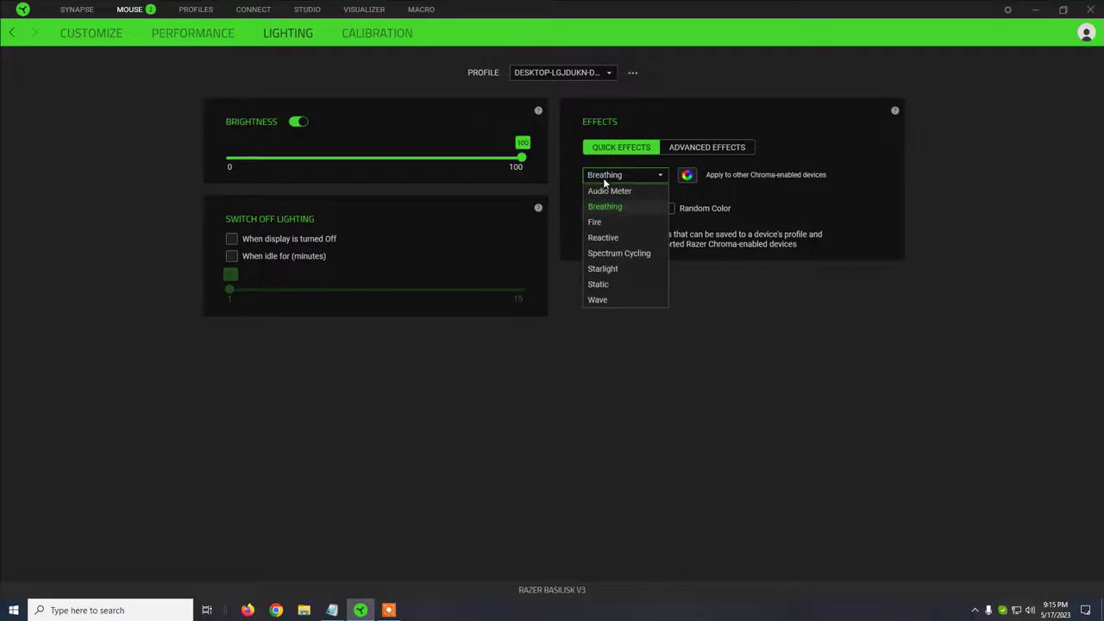
left_click(619, 222)
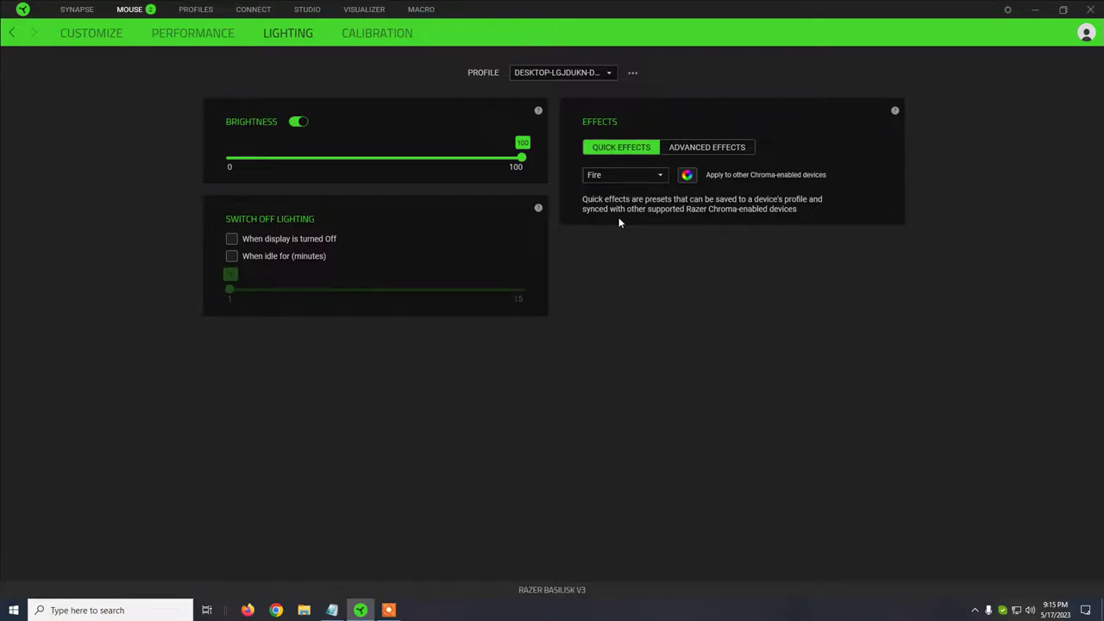
left_click(616, 176)
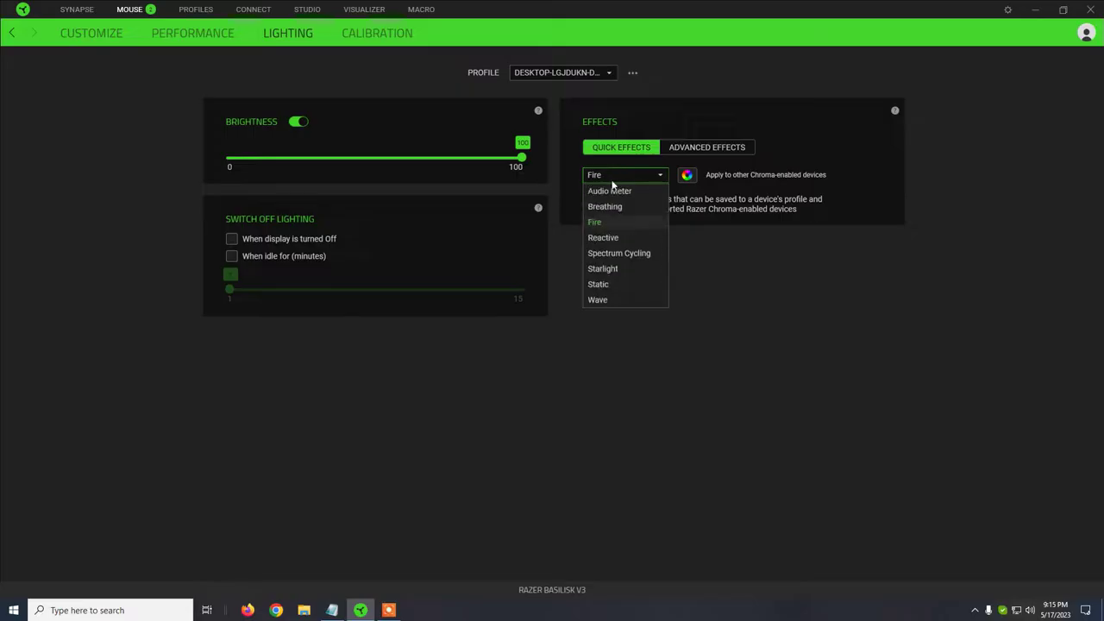
left_click(626, 239)
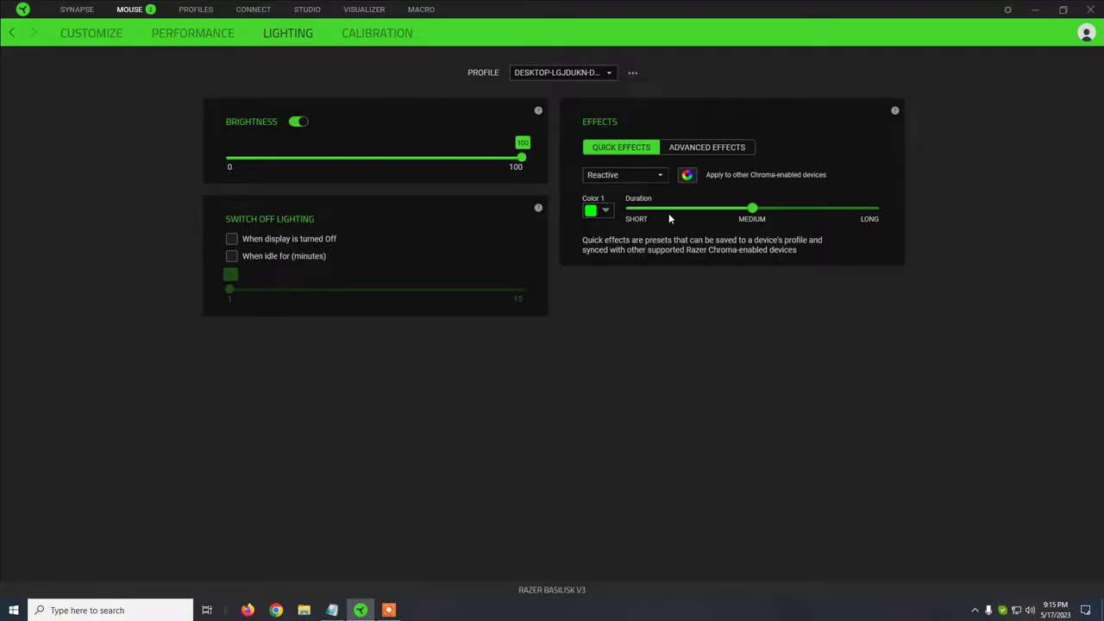
left_click(632, 175)
left_click(625, 253)
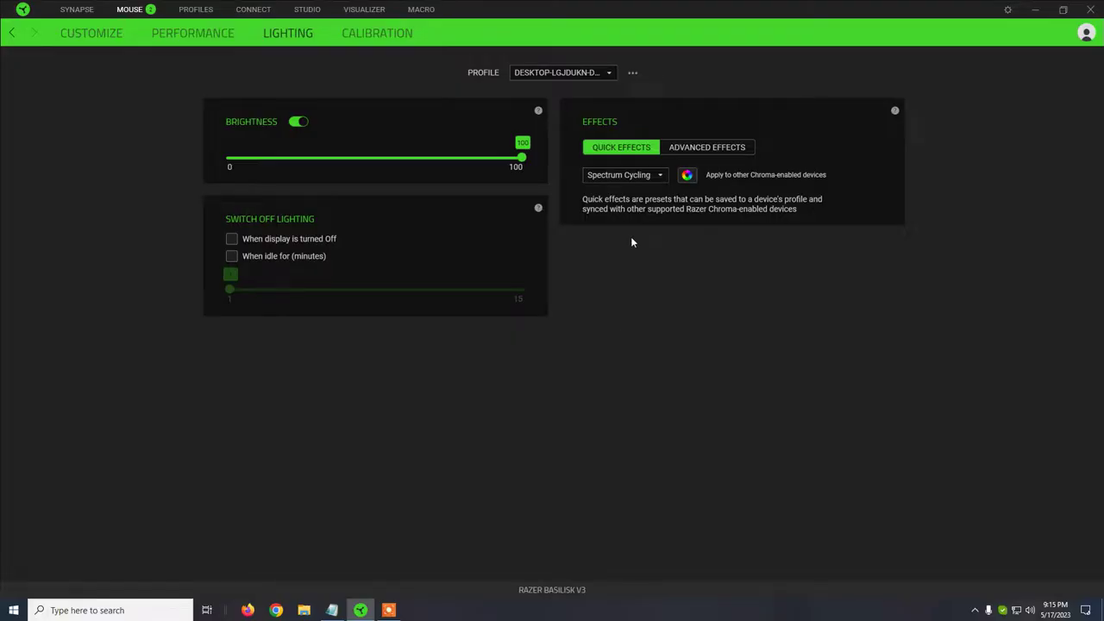
- Try the Static quick lighting effect on the Basilisk V3 and switch to the Wave effect
left_click(614, 179)
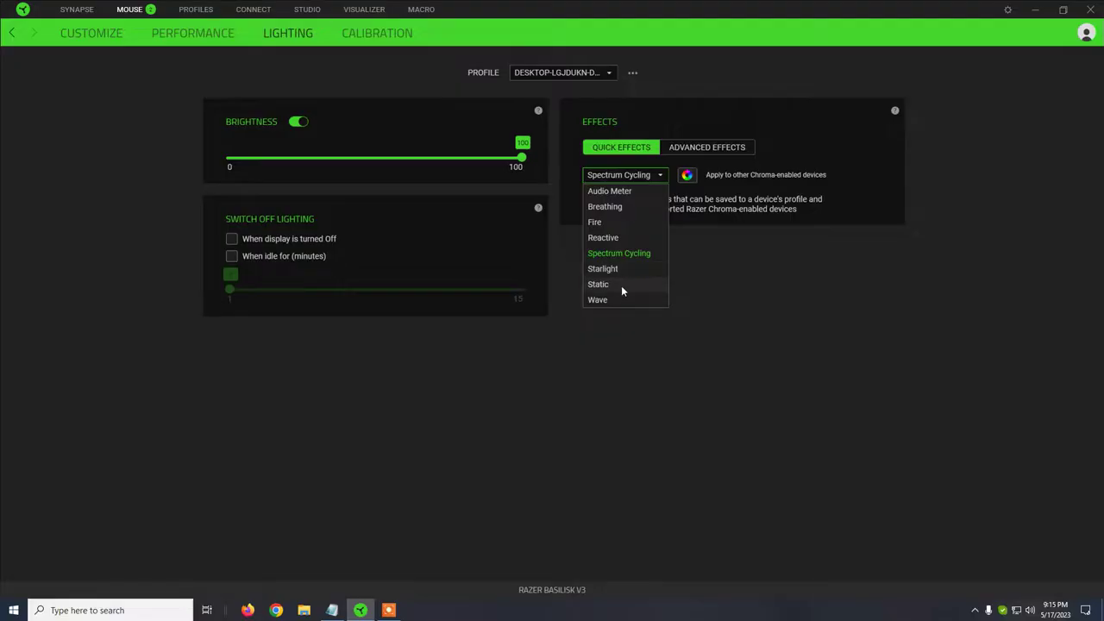
left_click(622, 285)
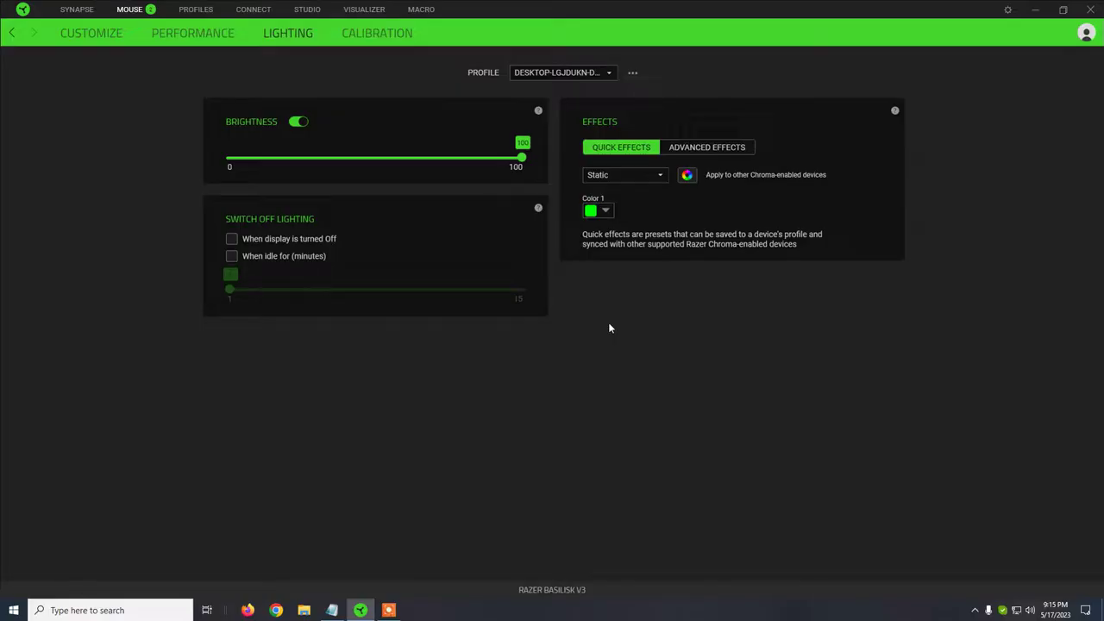
left_click(621, 175)
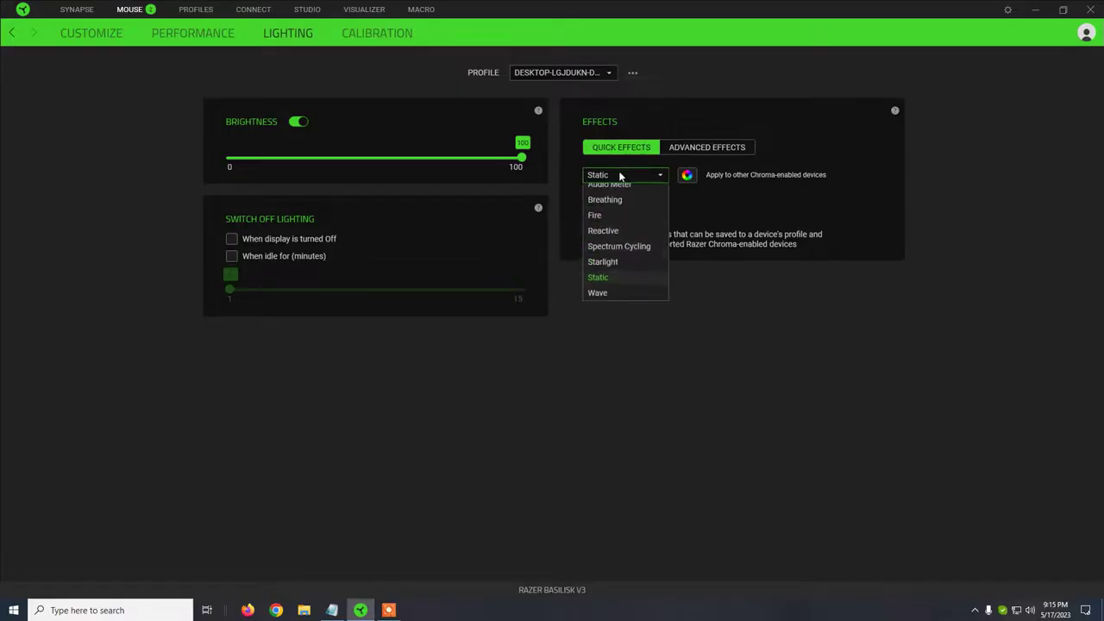
left_click(629, 301)
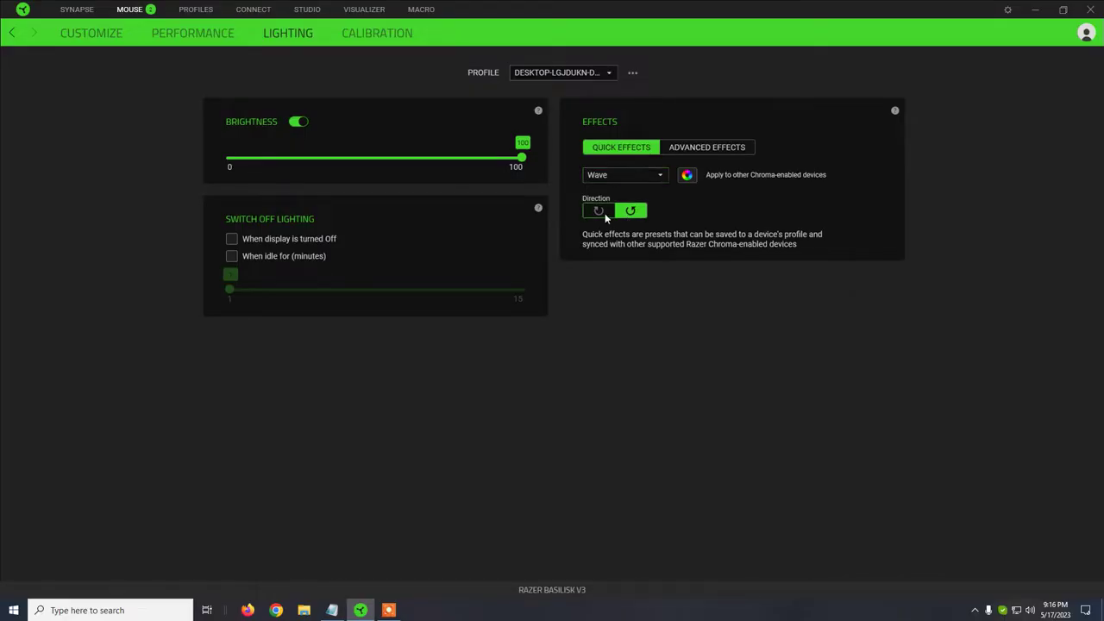
- Apply the black-and-green color pattern to the Wave effect on one side lighting zone in Chroma Studio and save it
left_click(705, 148)
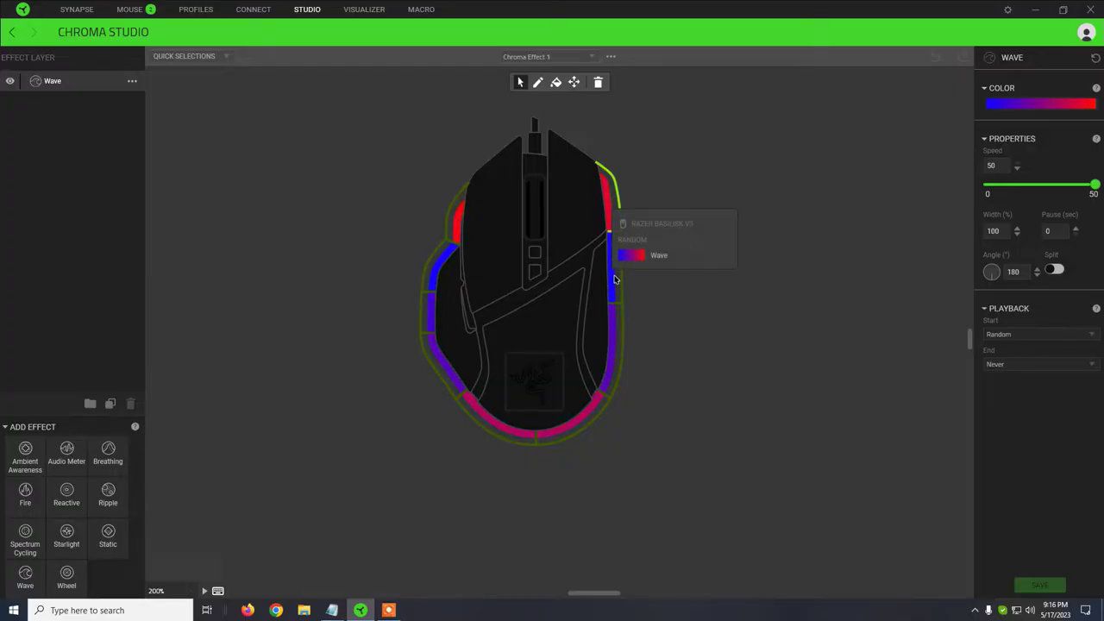
left_click(1018, 104)
left_click(1032, 136)
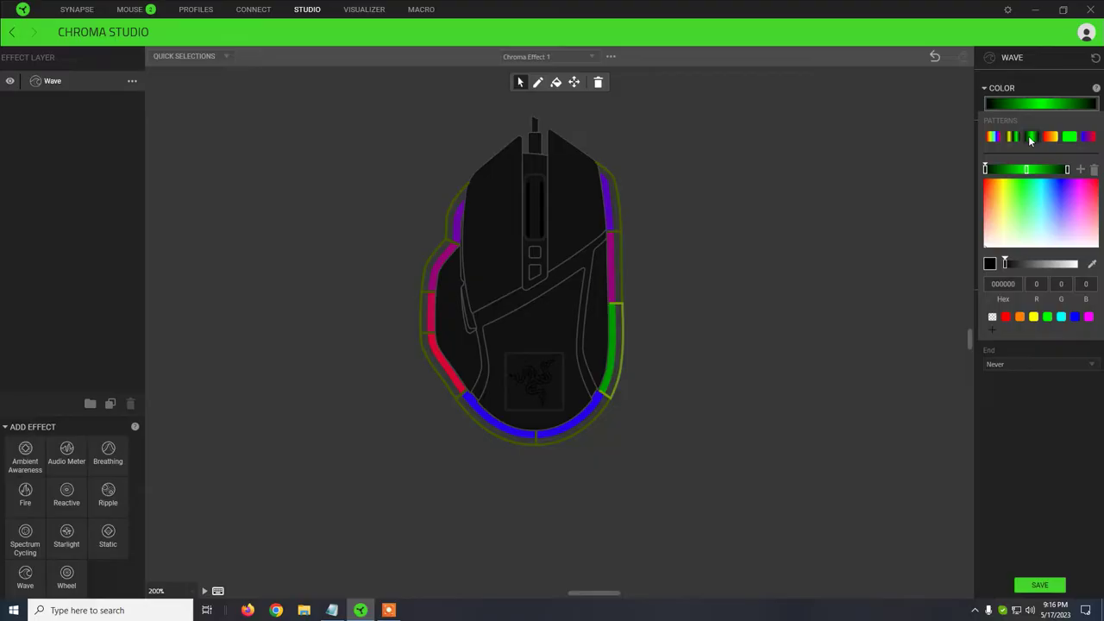
left_click(1039, 585)
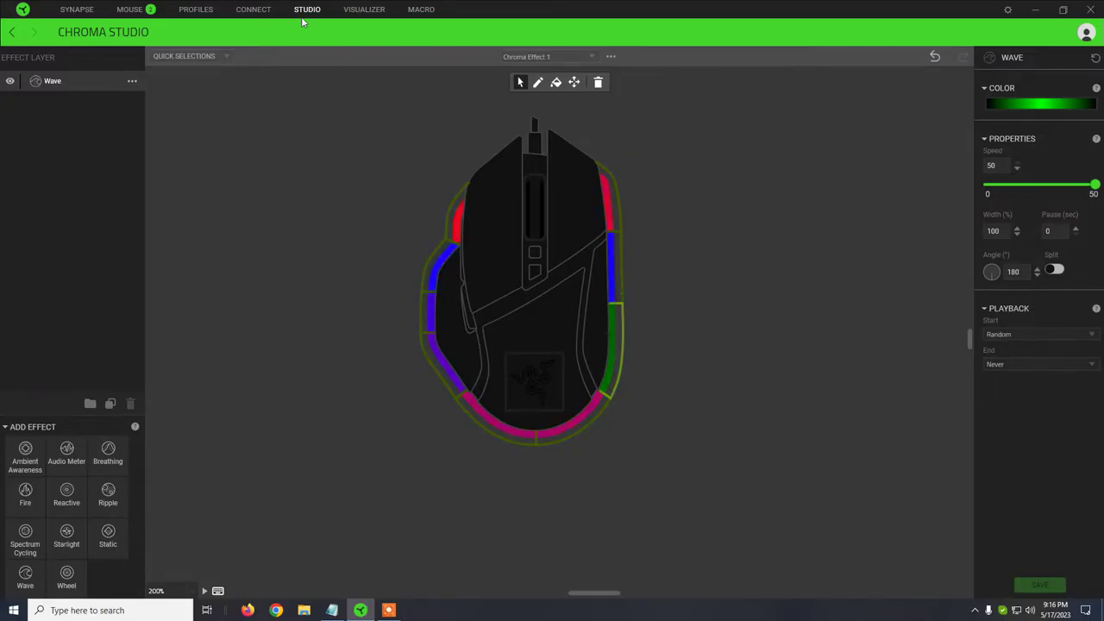
- Return to the Basilisk V3's lighting settings and set its quick effect to Starlight
left_click(76, 9)
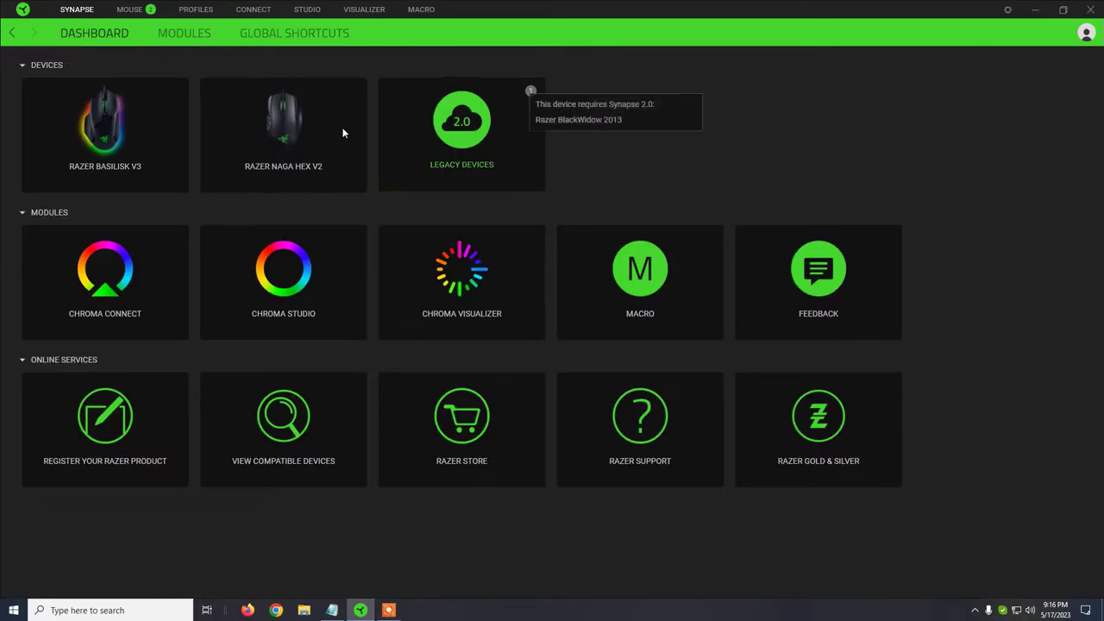
left_click(168, 148)
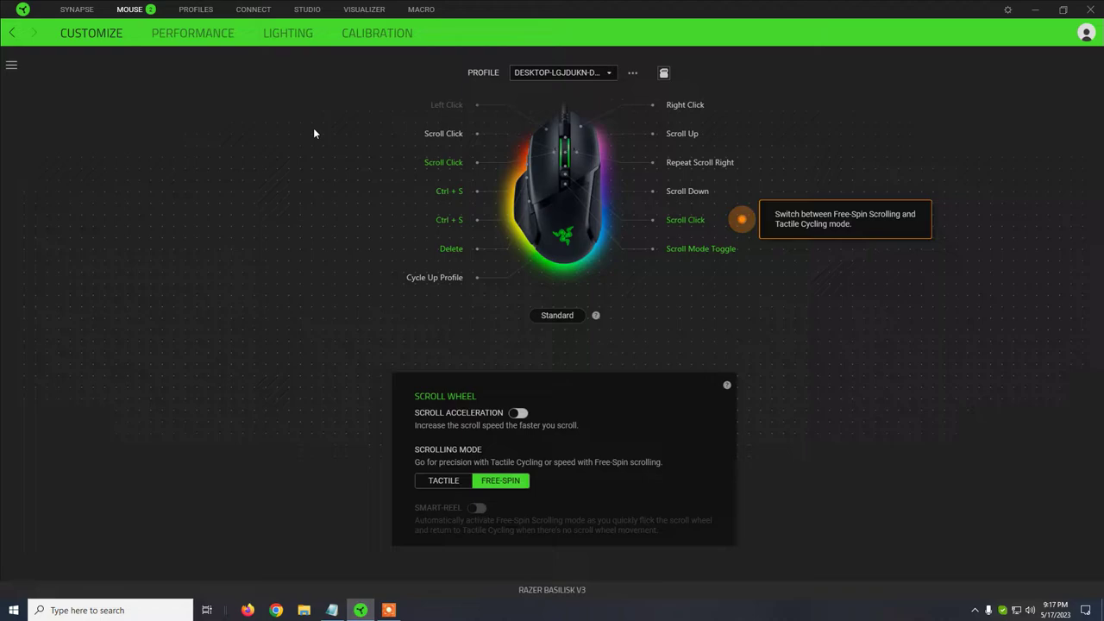
left_click(287, 32)
left_click(617, 149)
left_click(626, 174)
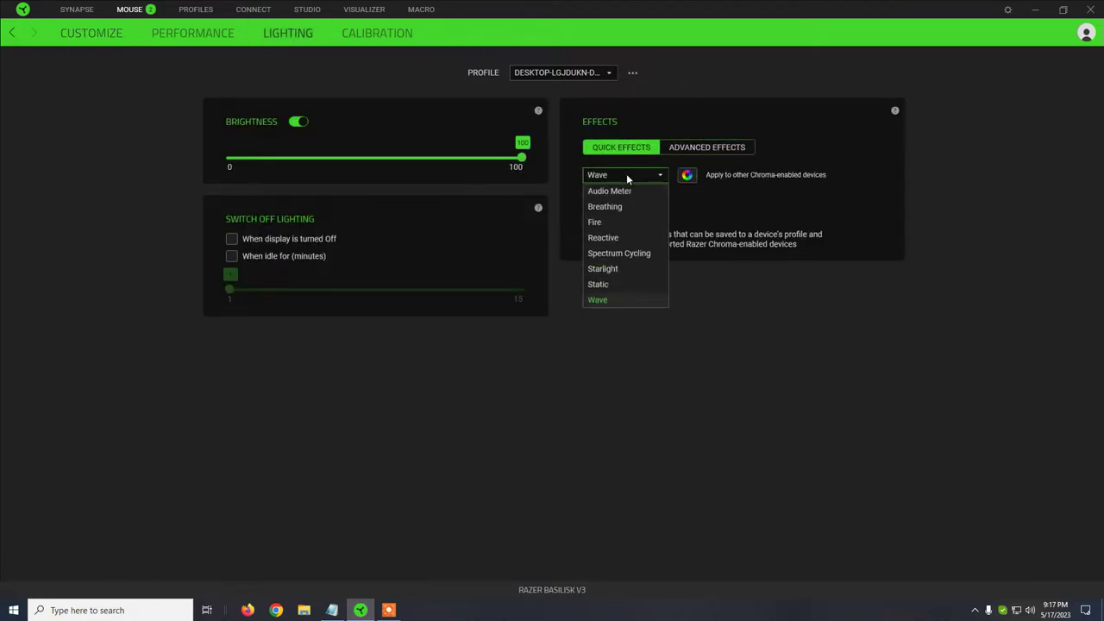
left_click(616, 269)
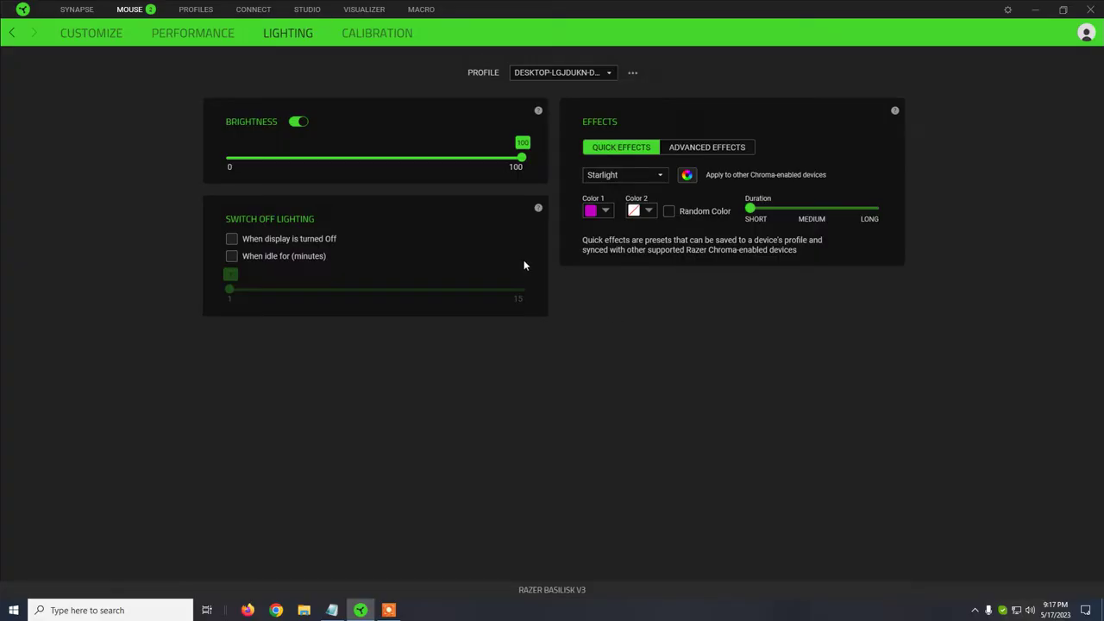
- Switch the Basilisk V3's lighting off and back on
left_click(298, 122)
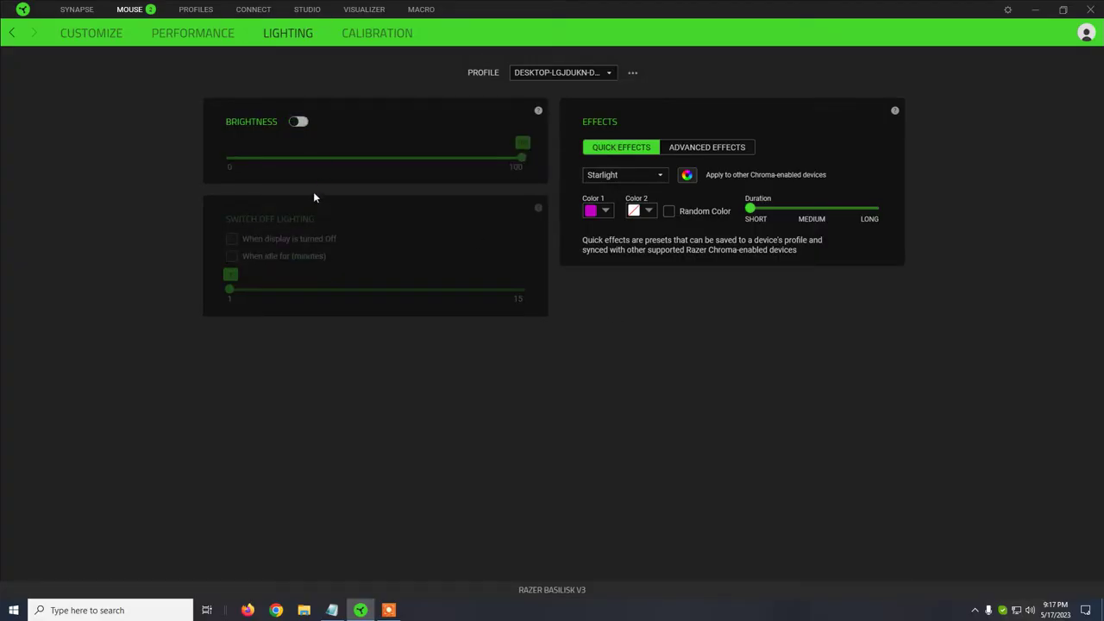
left_click(297, 122)
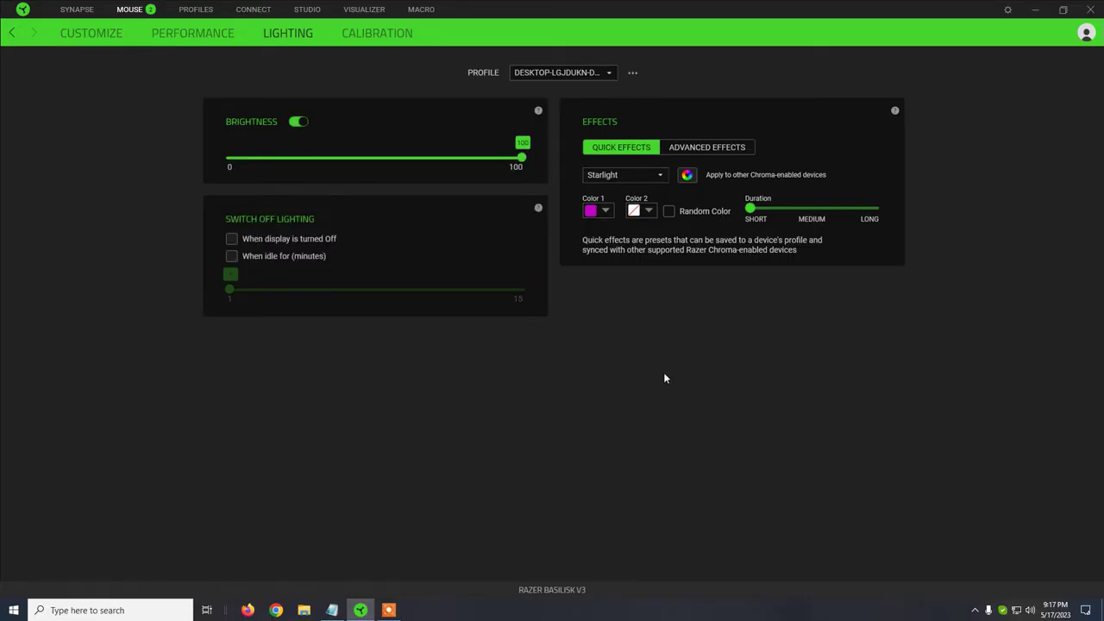
- Look at the available profiles and profile options among the Basilisk V3's customization settings
left_click(75, 32)
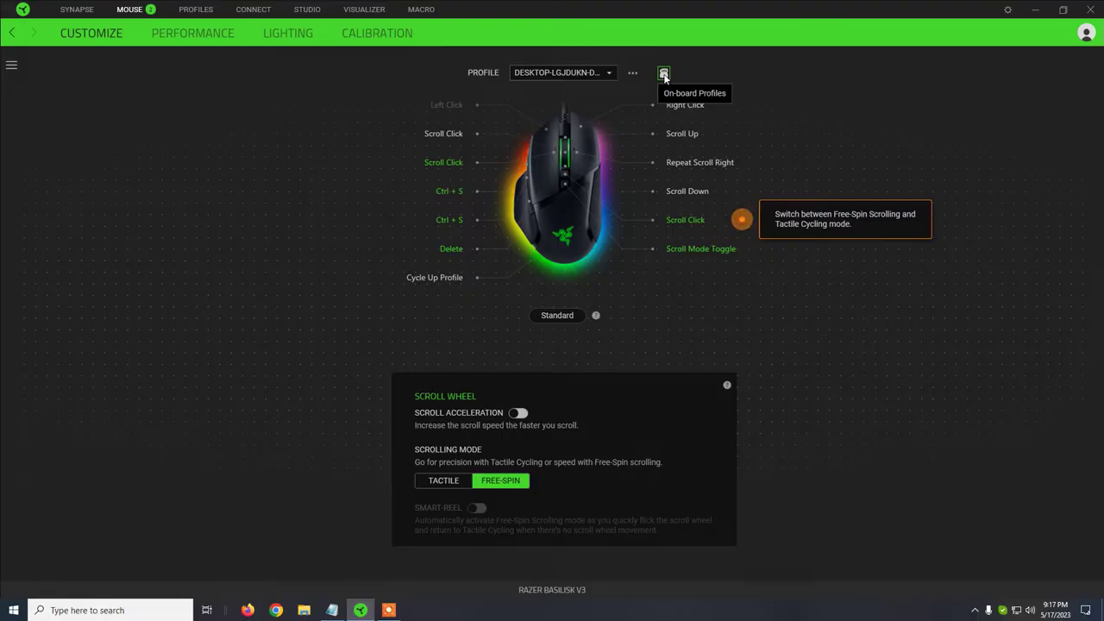
left_click(573, 74)
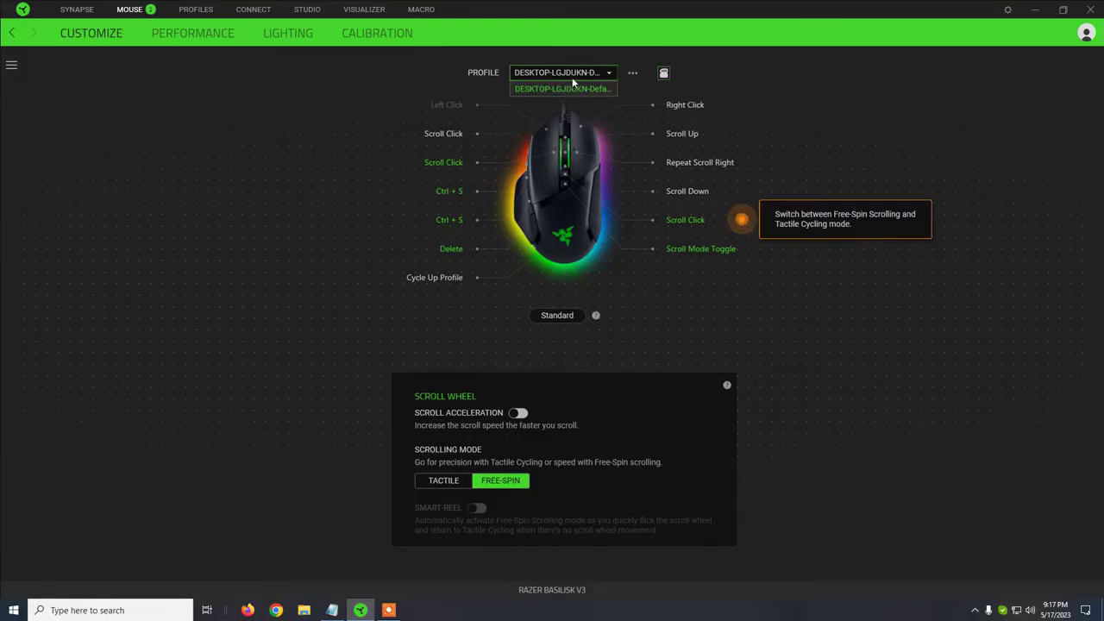
left_click(521, 74)
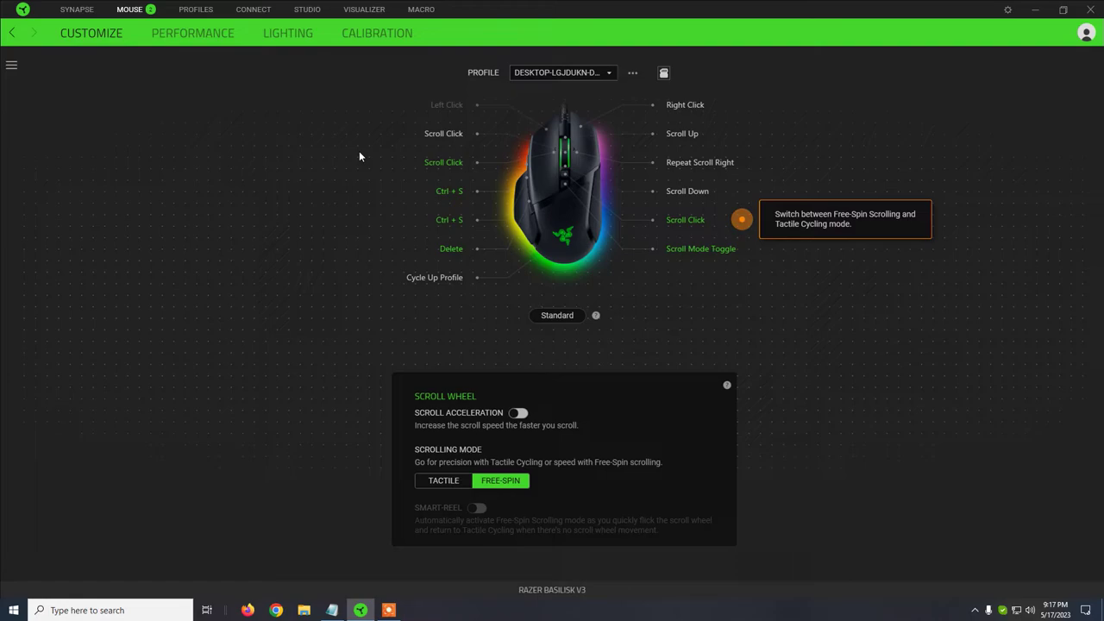
left_click(635, 74)
- Review the Basilisk V3's performance and calibration settings once more and return to its button assignments
left_click(193, 33)
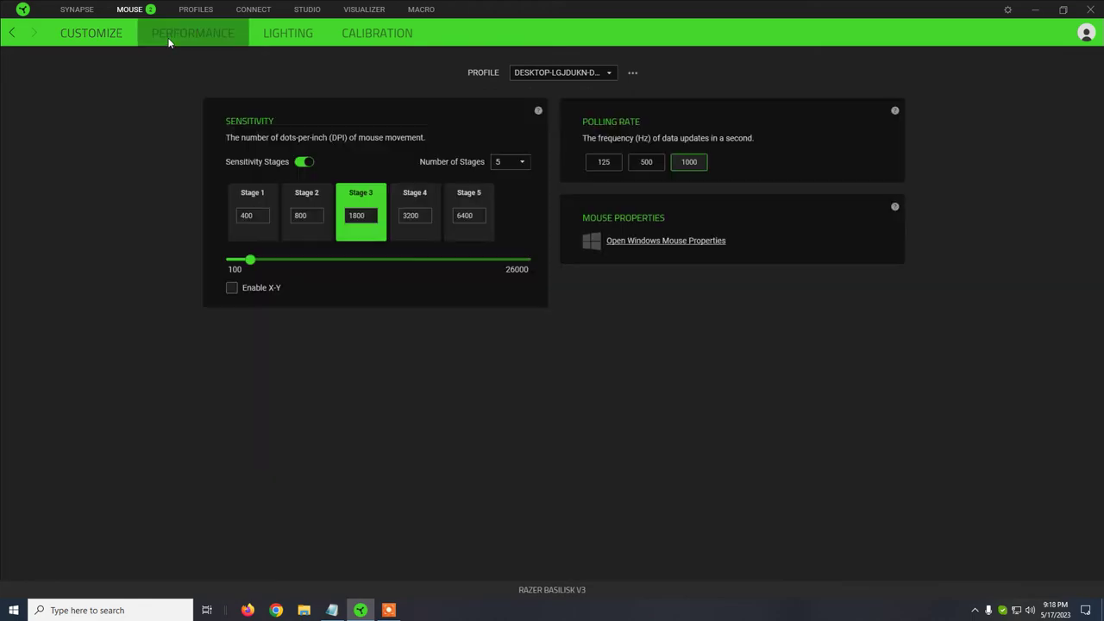
left_click(92, 34)
left_click(193, 32)
left_click(371, 33)
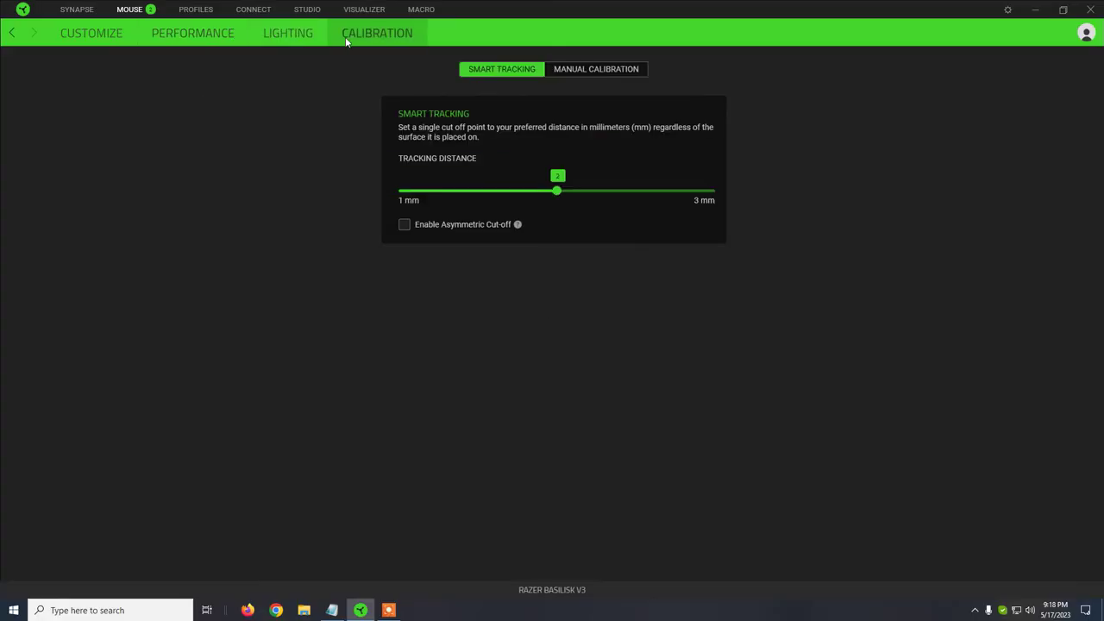
left_click(102, 43)
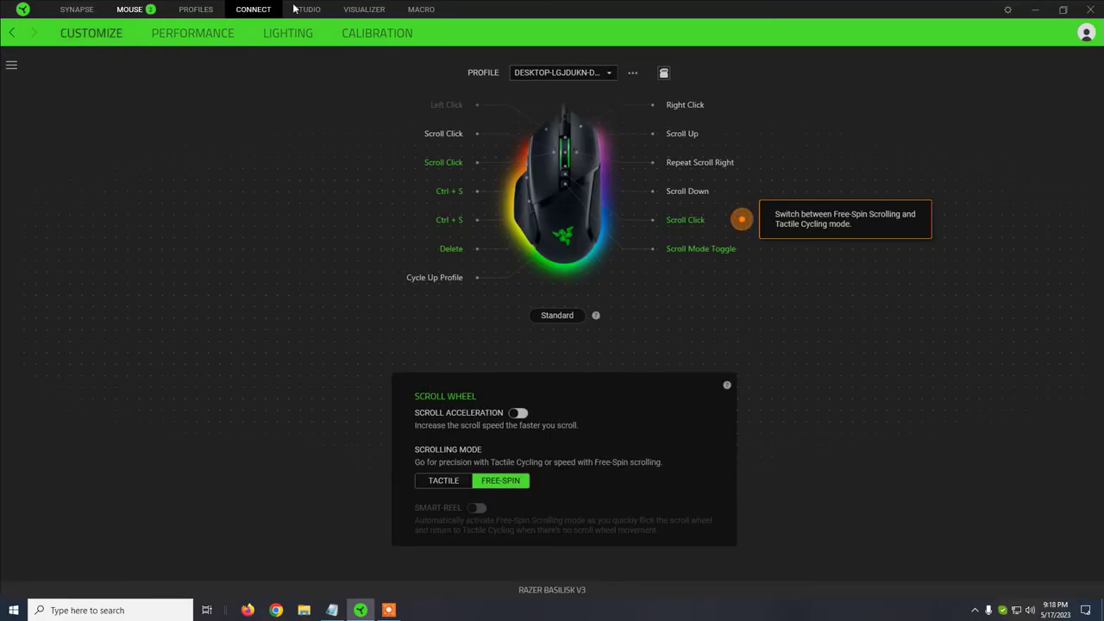